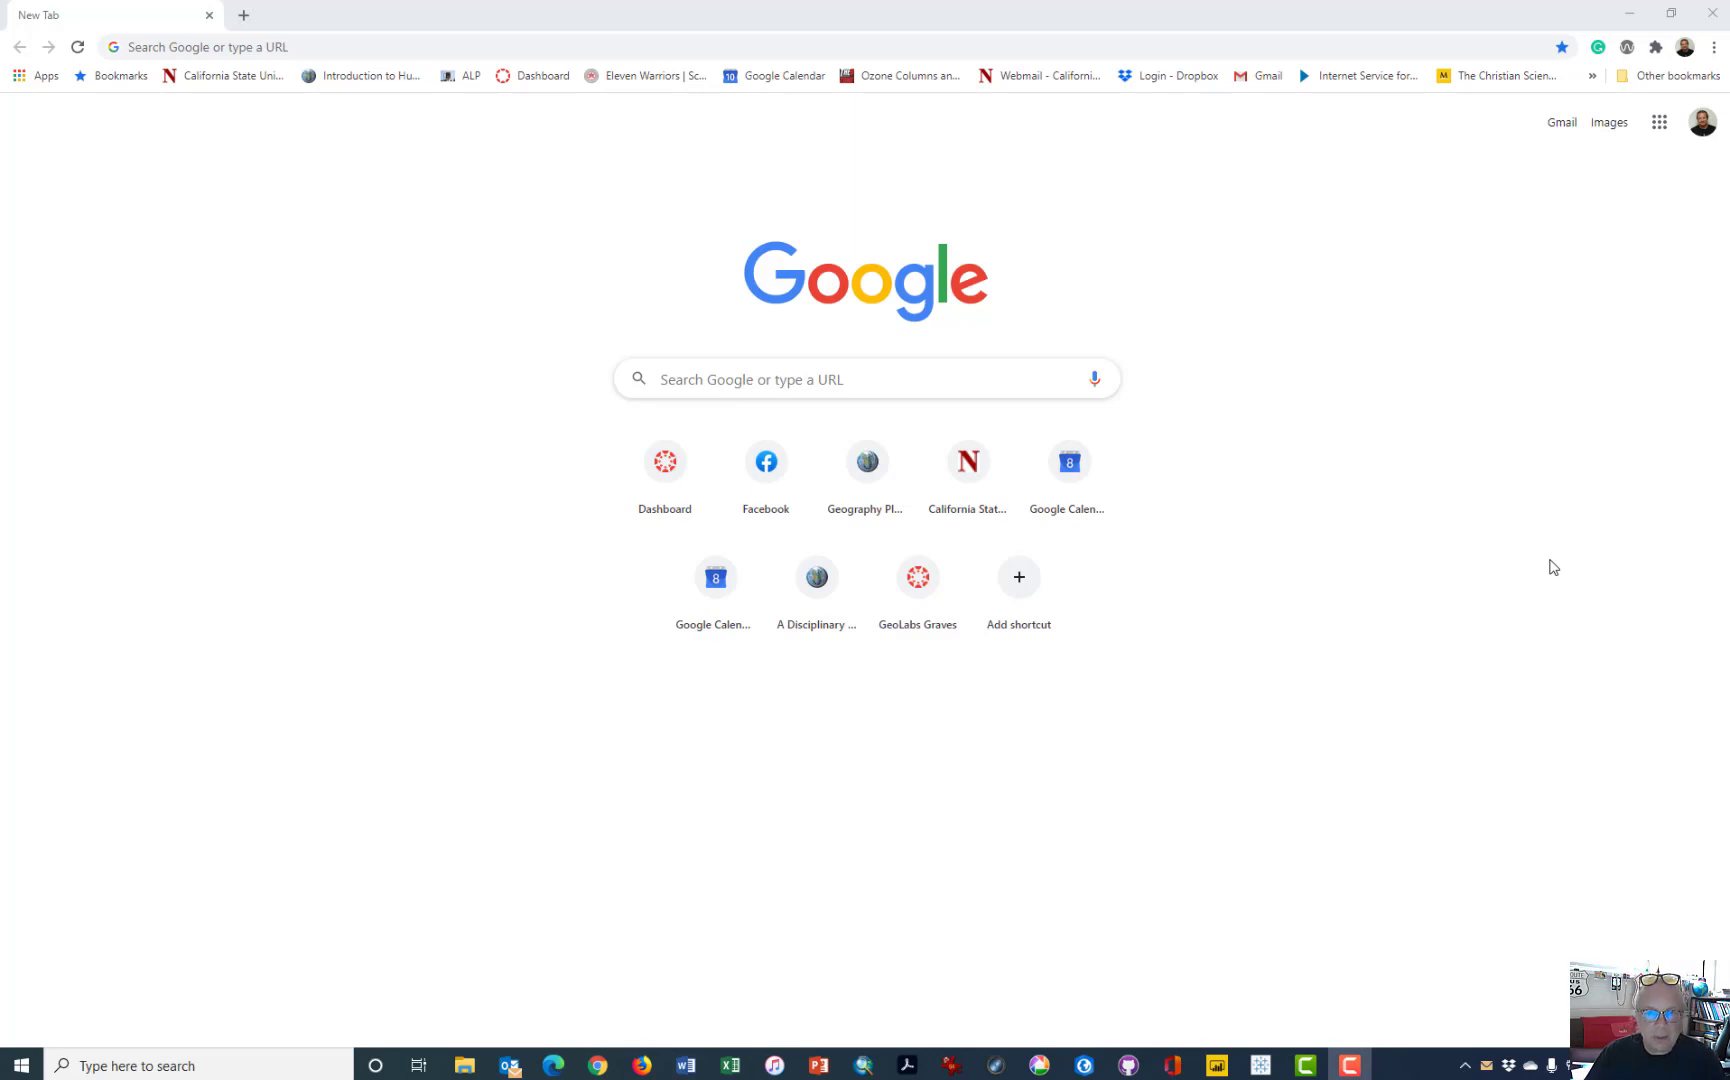
Run the earlier 'citrix download' search from the Google home page search box
{"action": "left_click", "coordinate": [346, 50]}
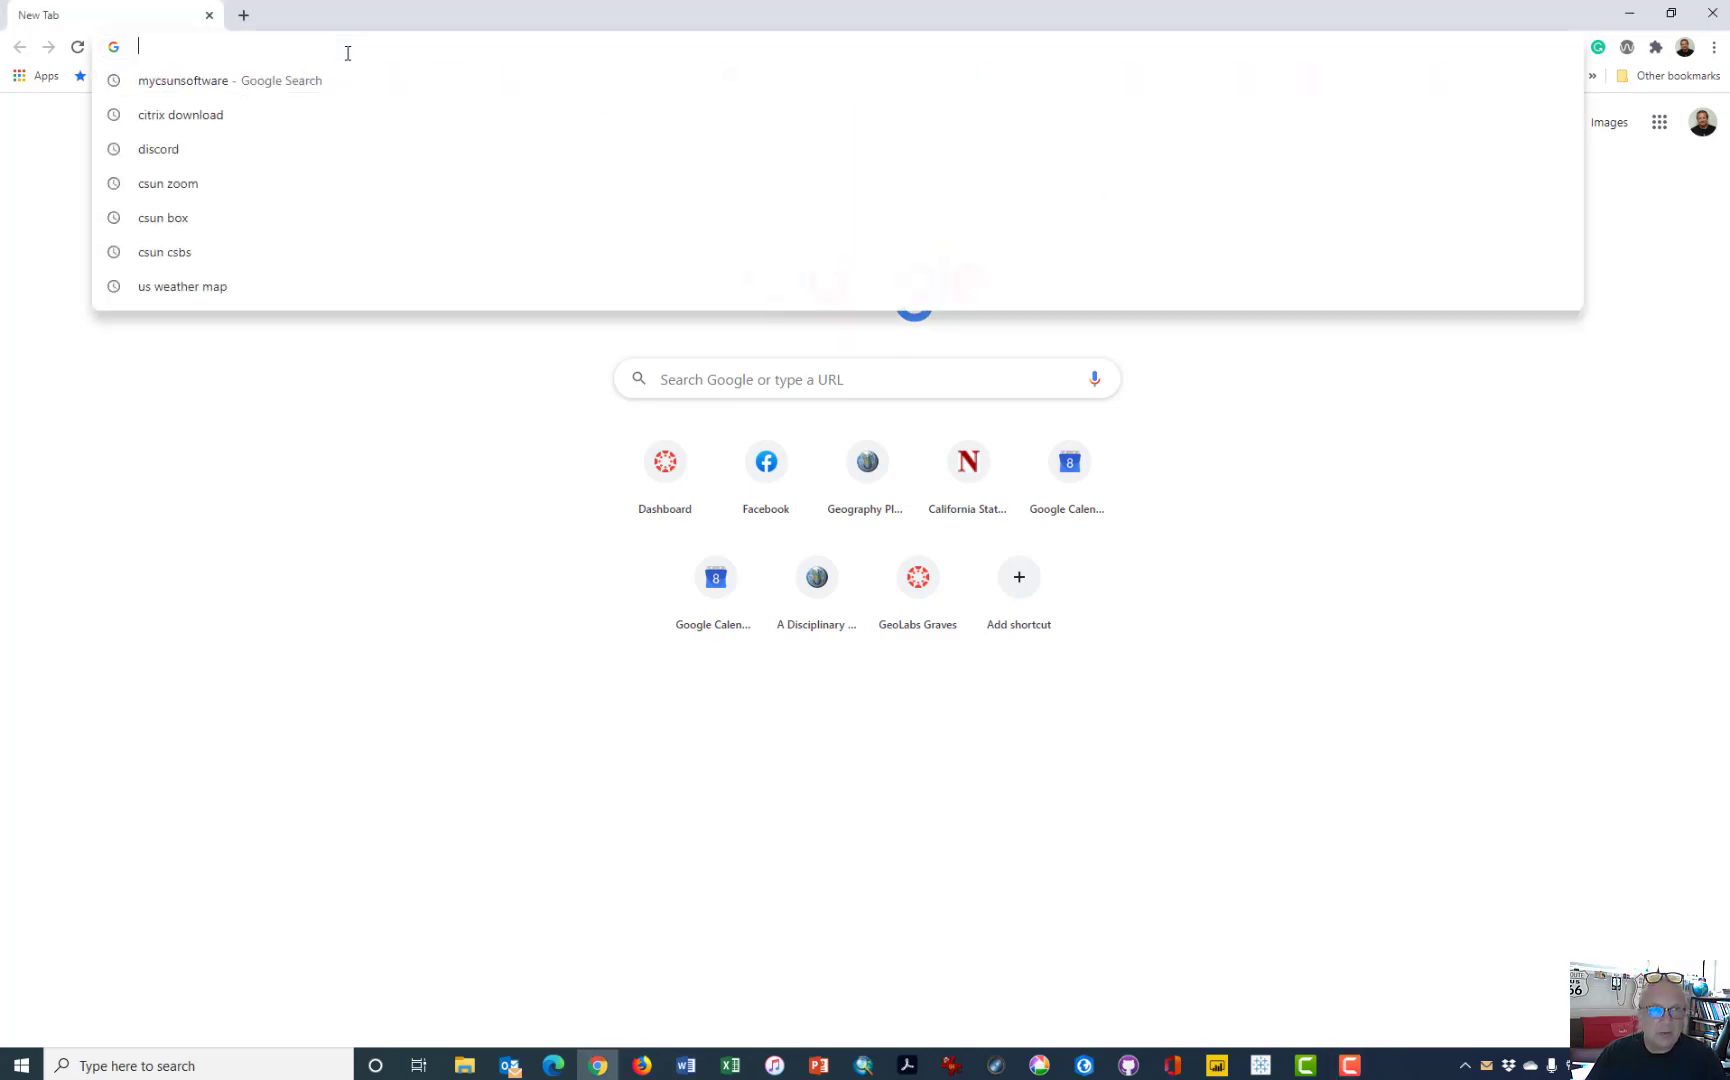
{"action": "key", "text": "Escape"}
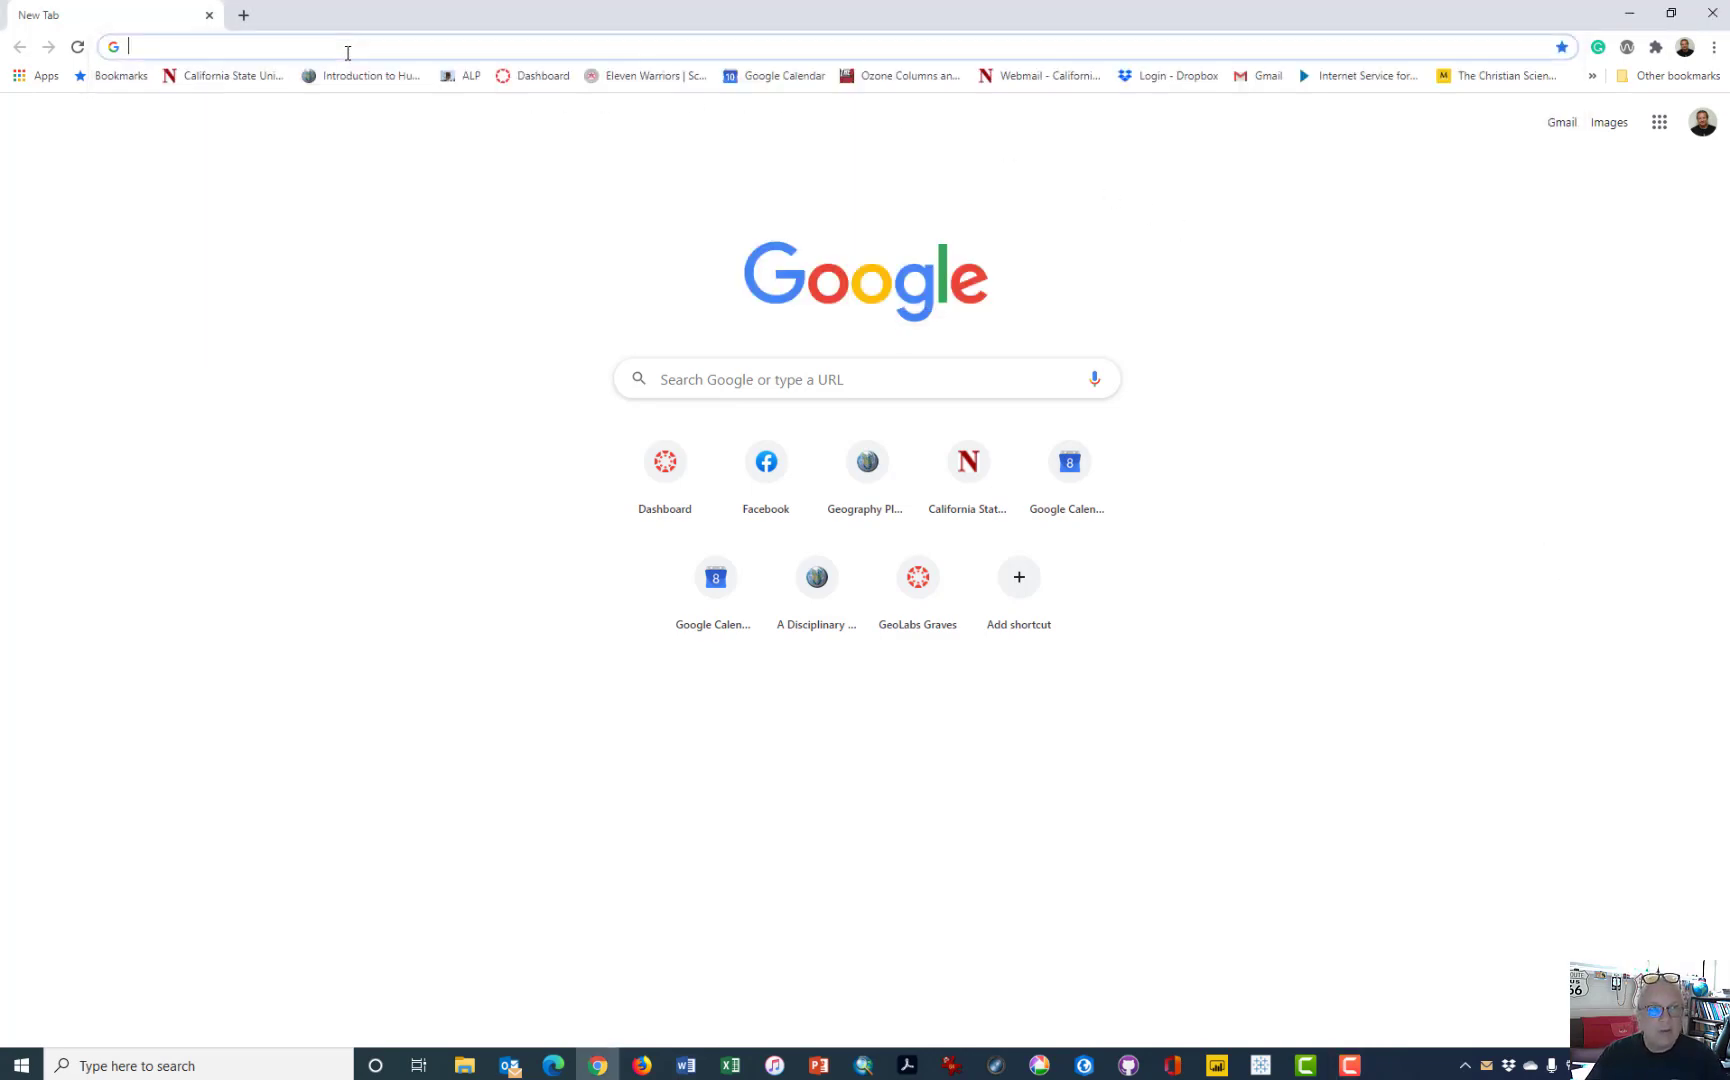
{"action": "left_click", "coordinate": [834, 389]}
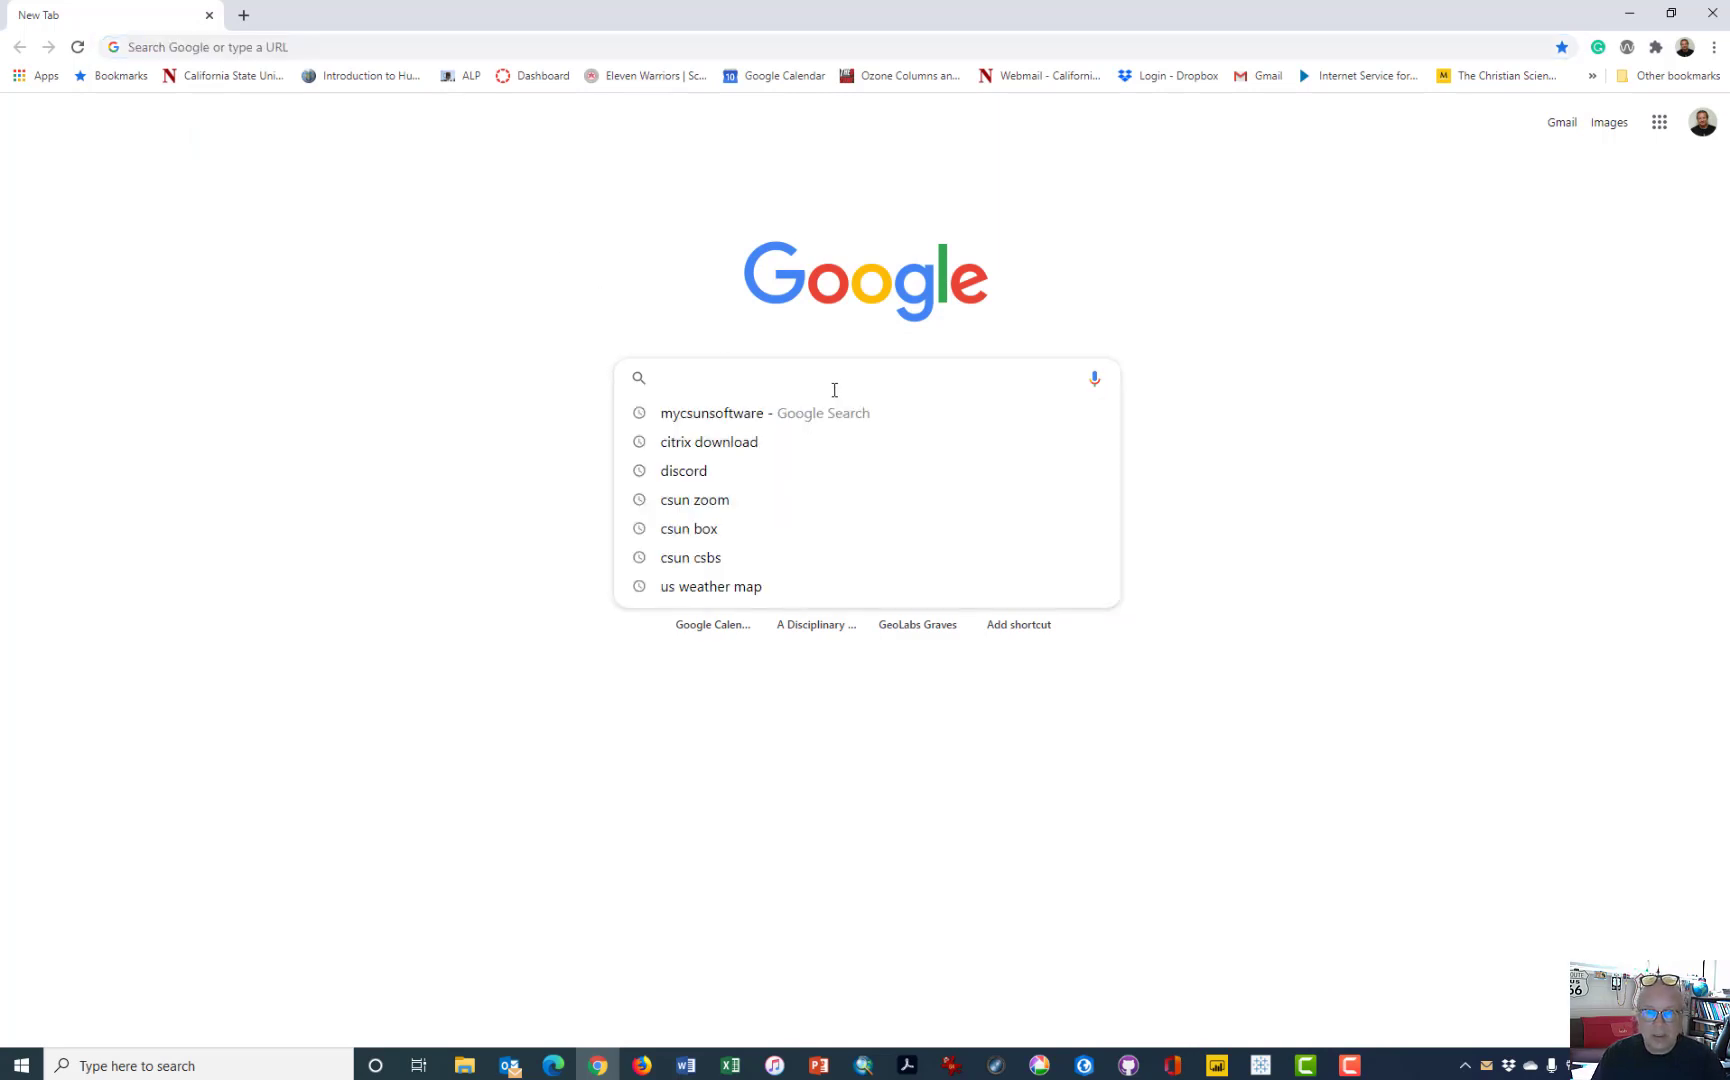
{"action": "key", "text": "Down"}
{"action": "key", "text": "Down"}
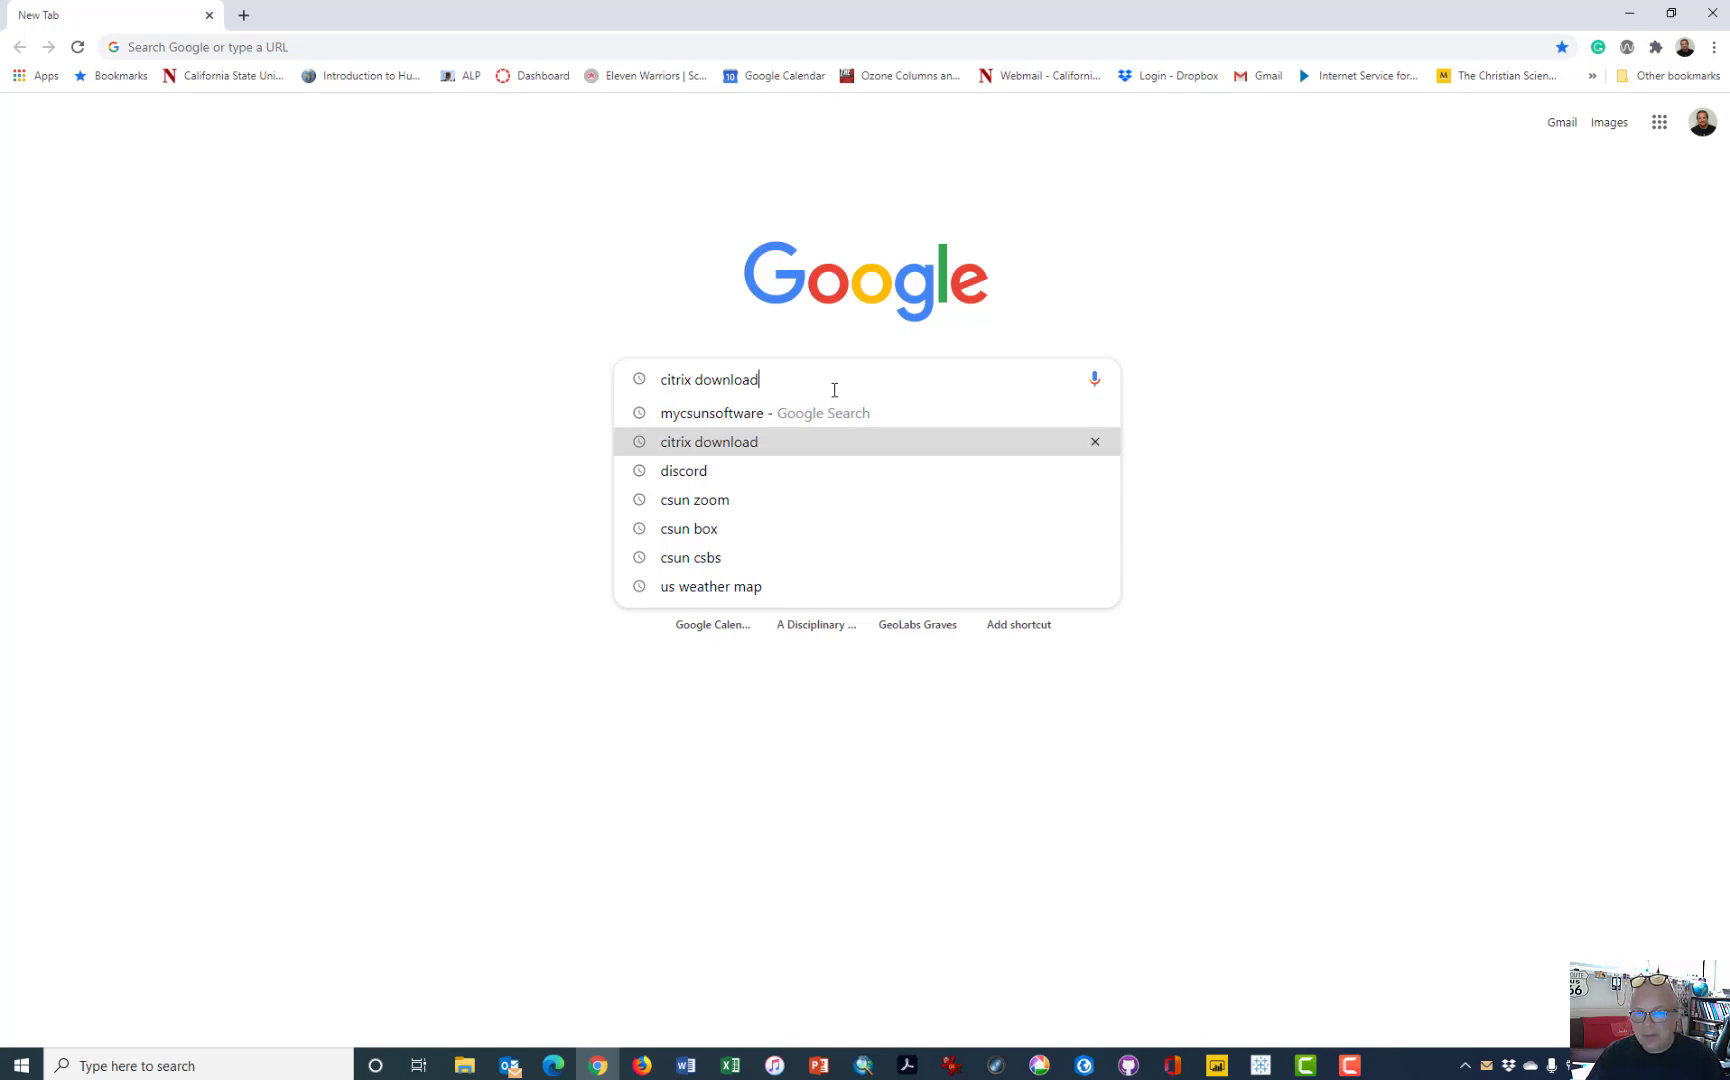
{"action": "key", "text": "Return"}
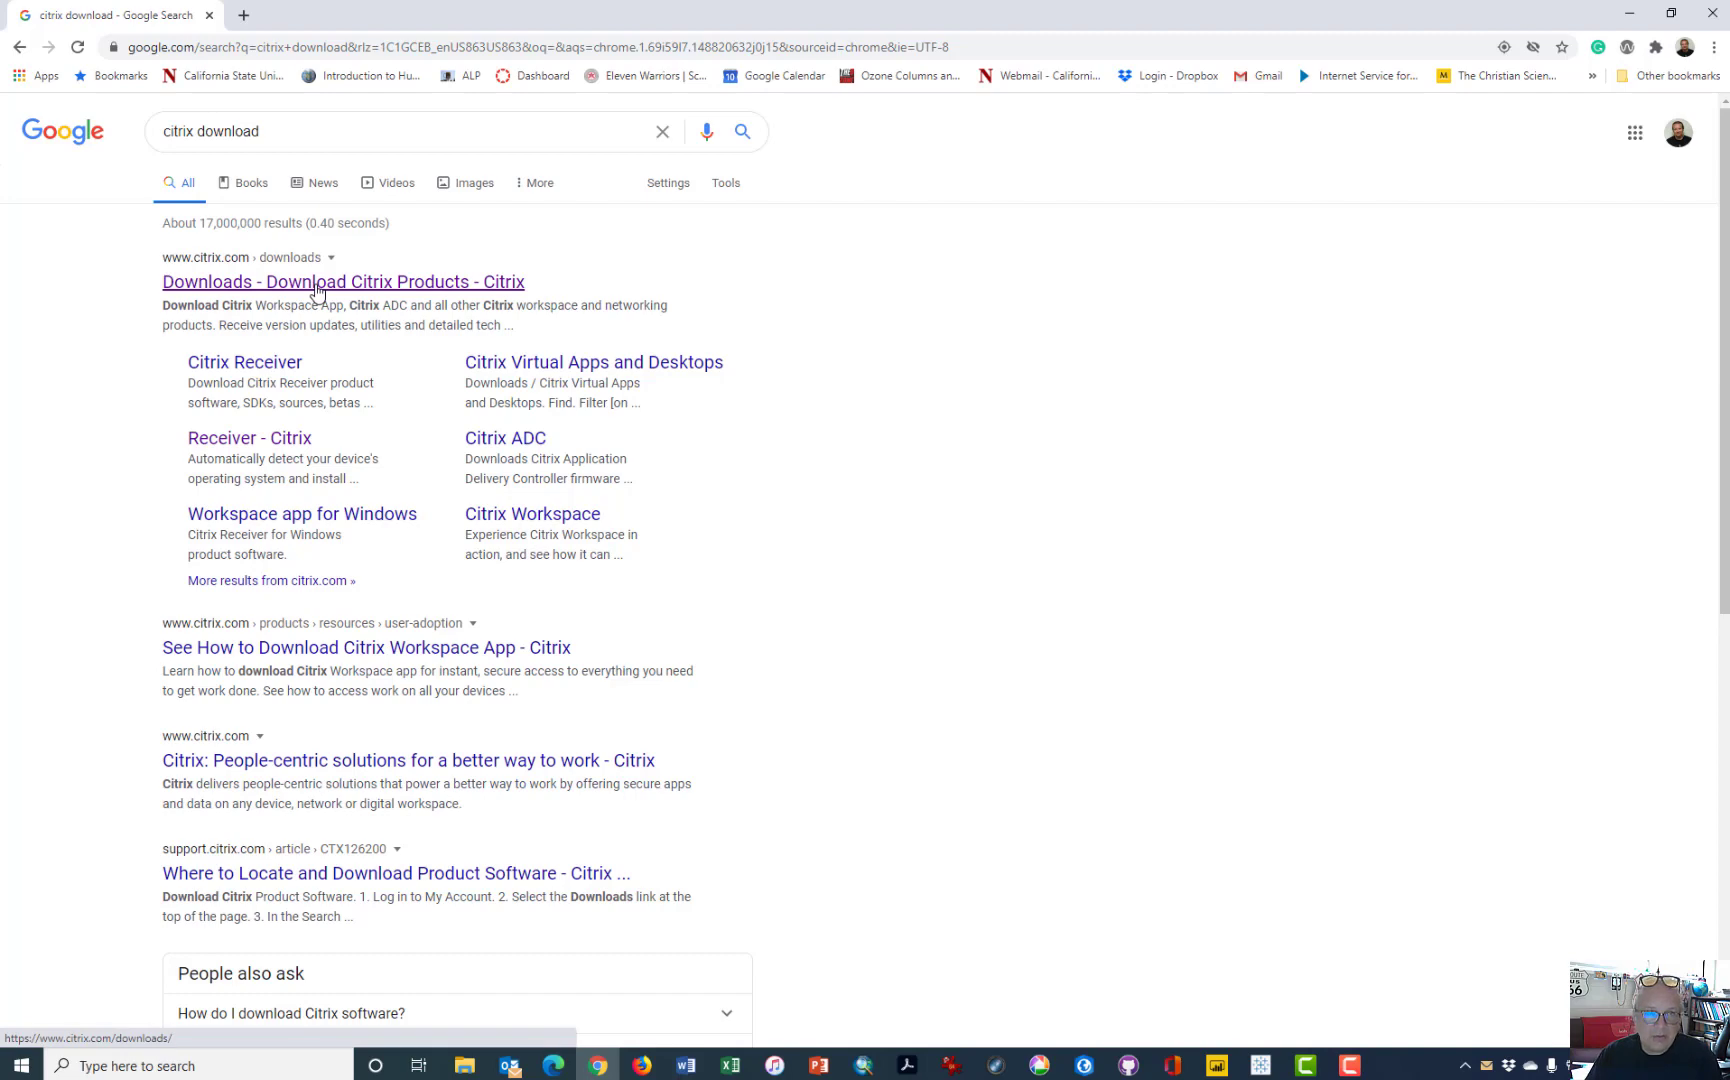
Go from the citrix.com downloads result to the Citrix Workspace app 2008 for Windows page
{"action": "left_click", "coordinate": [315, 282]}
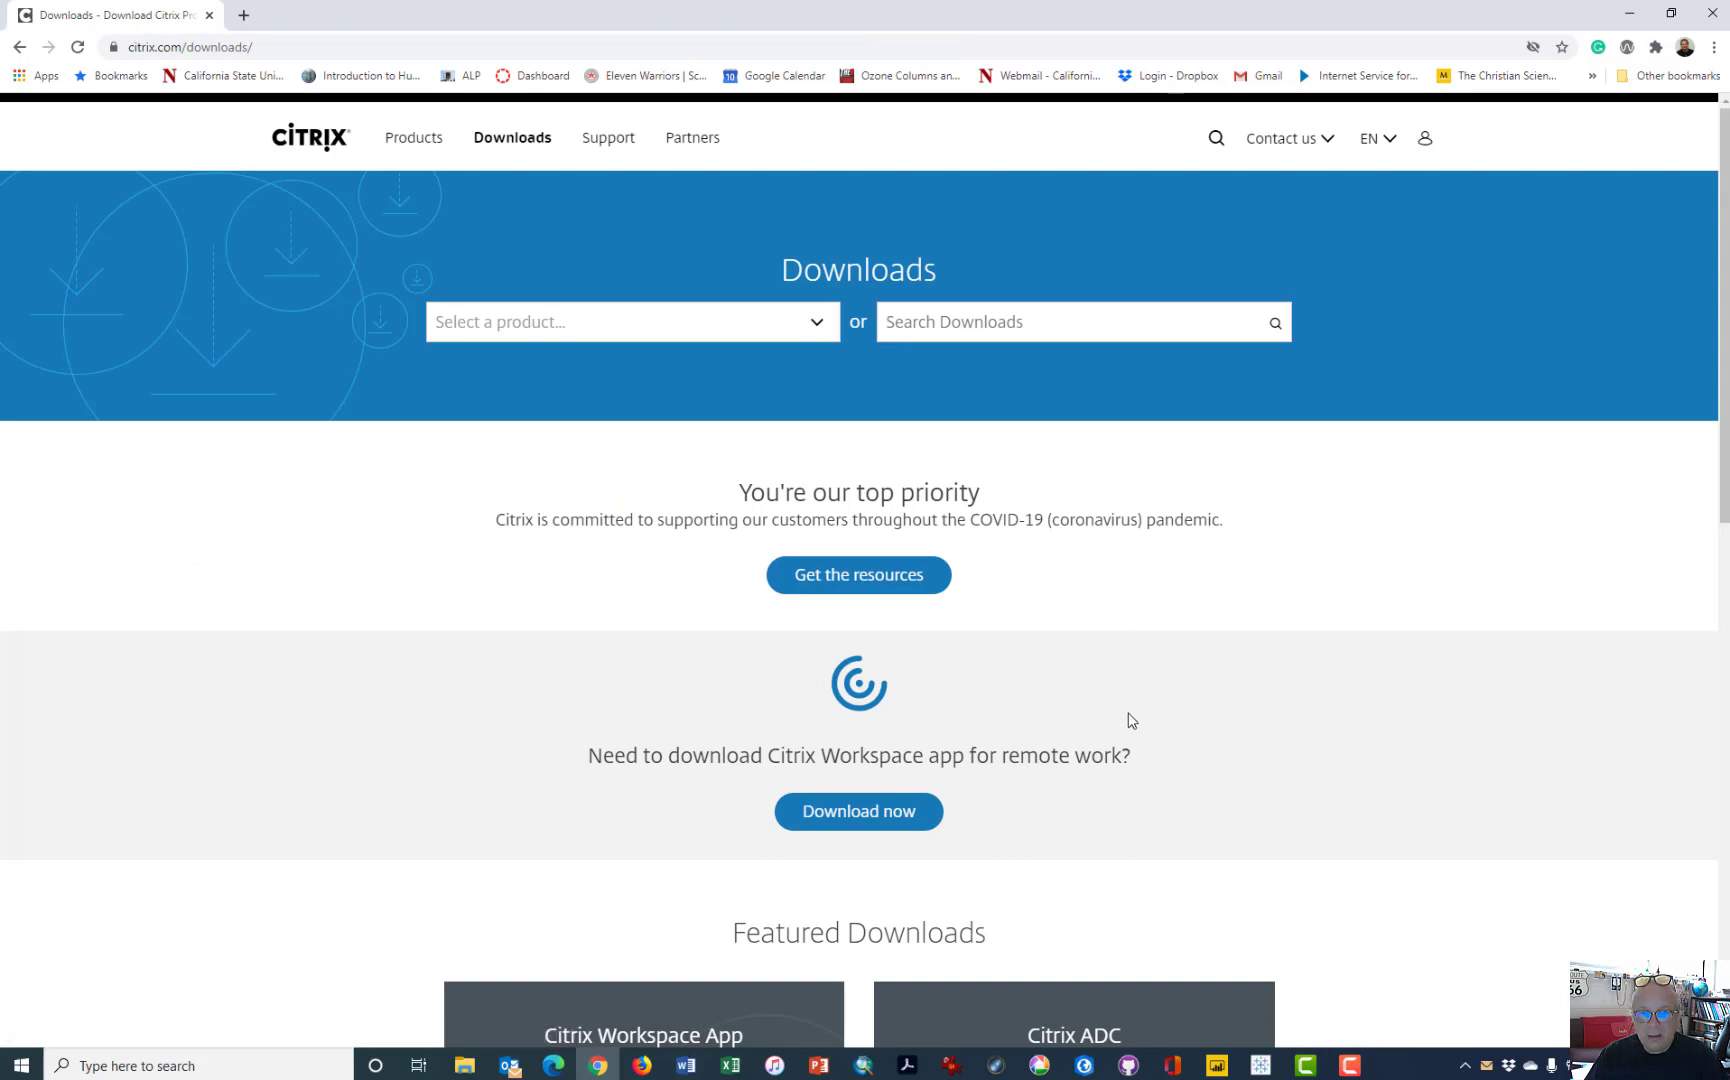
{"action": "scroll", "coordinate": [1127, 721], "scroll_direction": "down", "scroll_amount": 2}
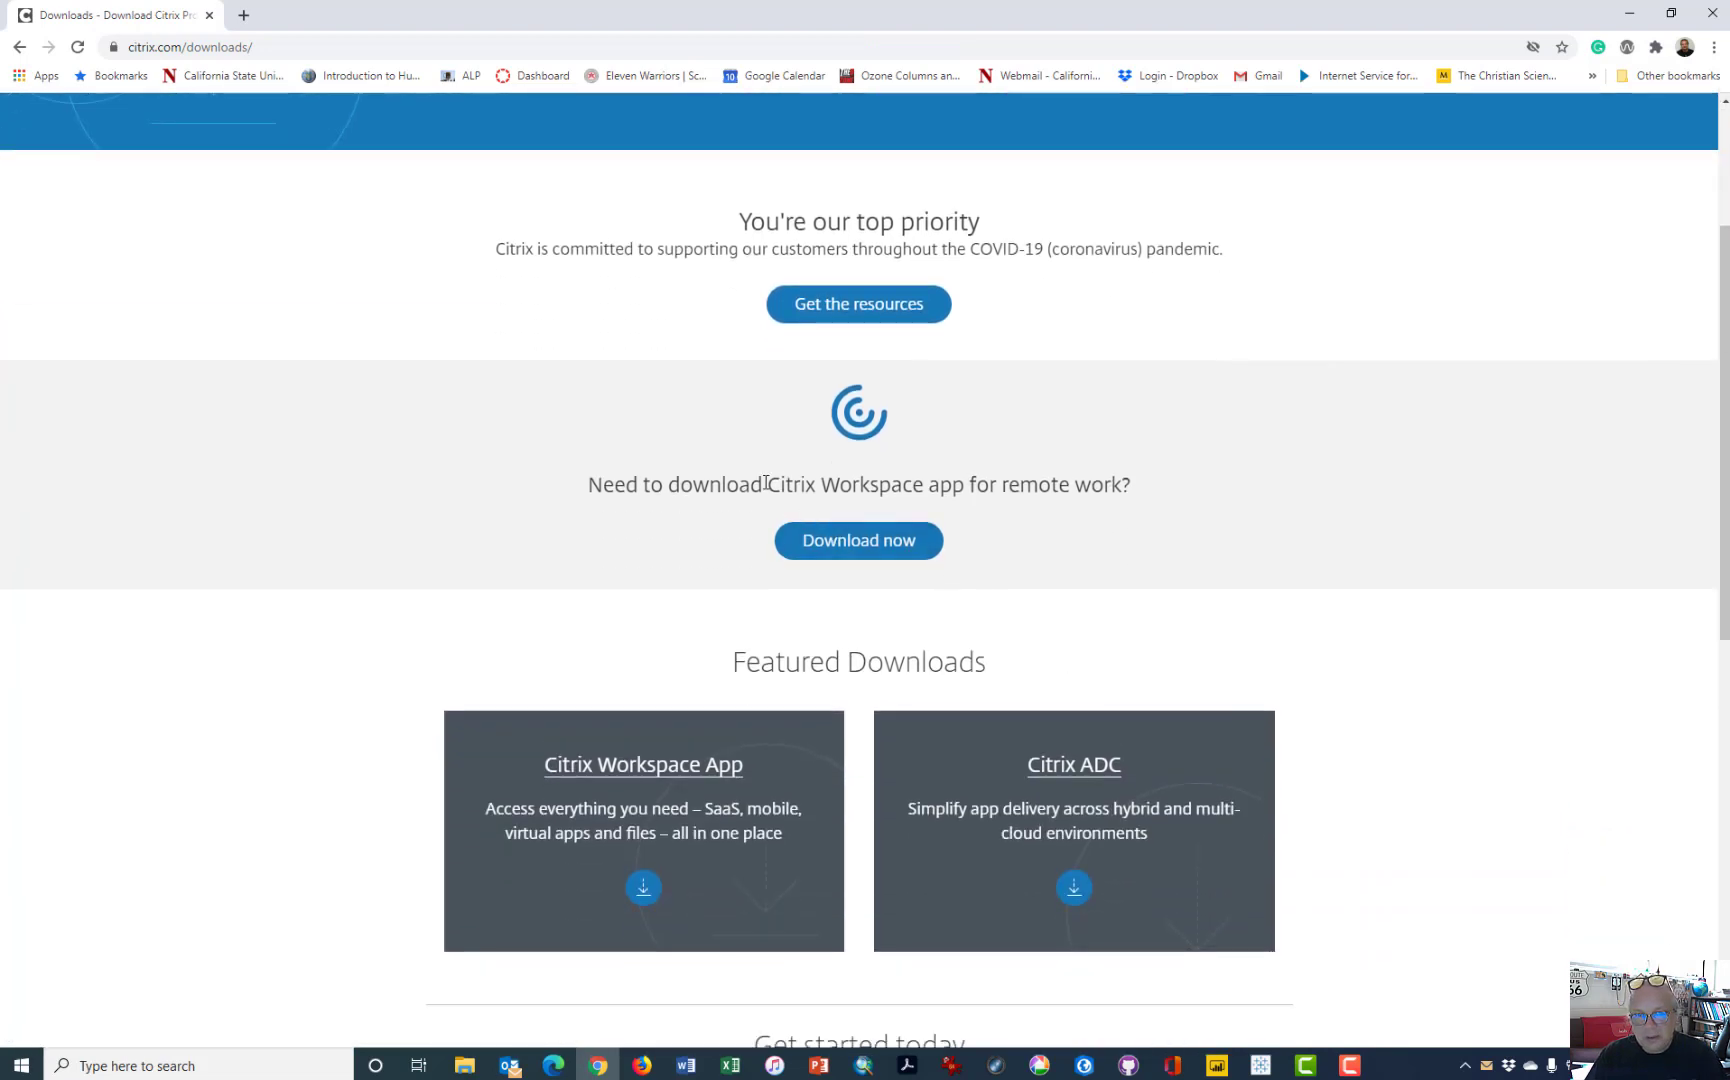
{"action": "left_click_drag", "start_coordinate": [768, 483], "coordinate": [966, 485]}
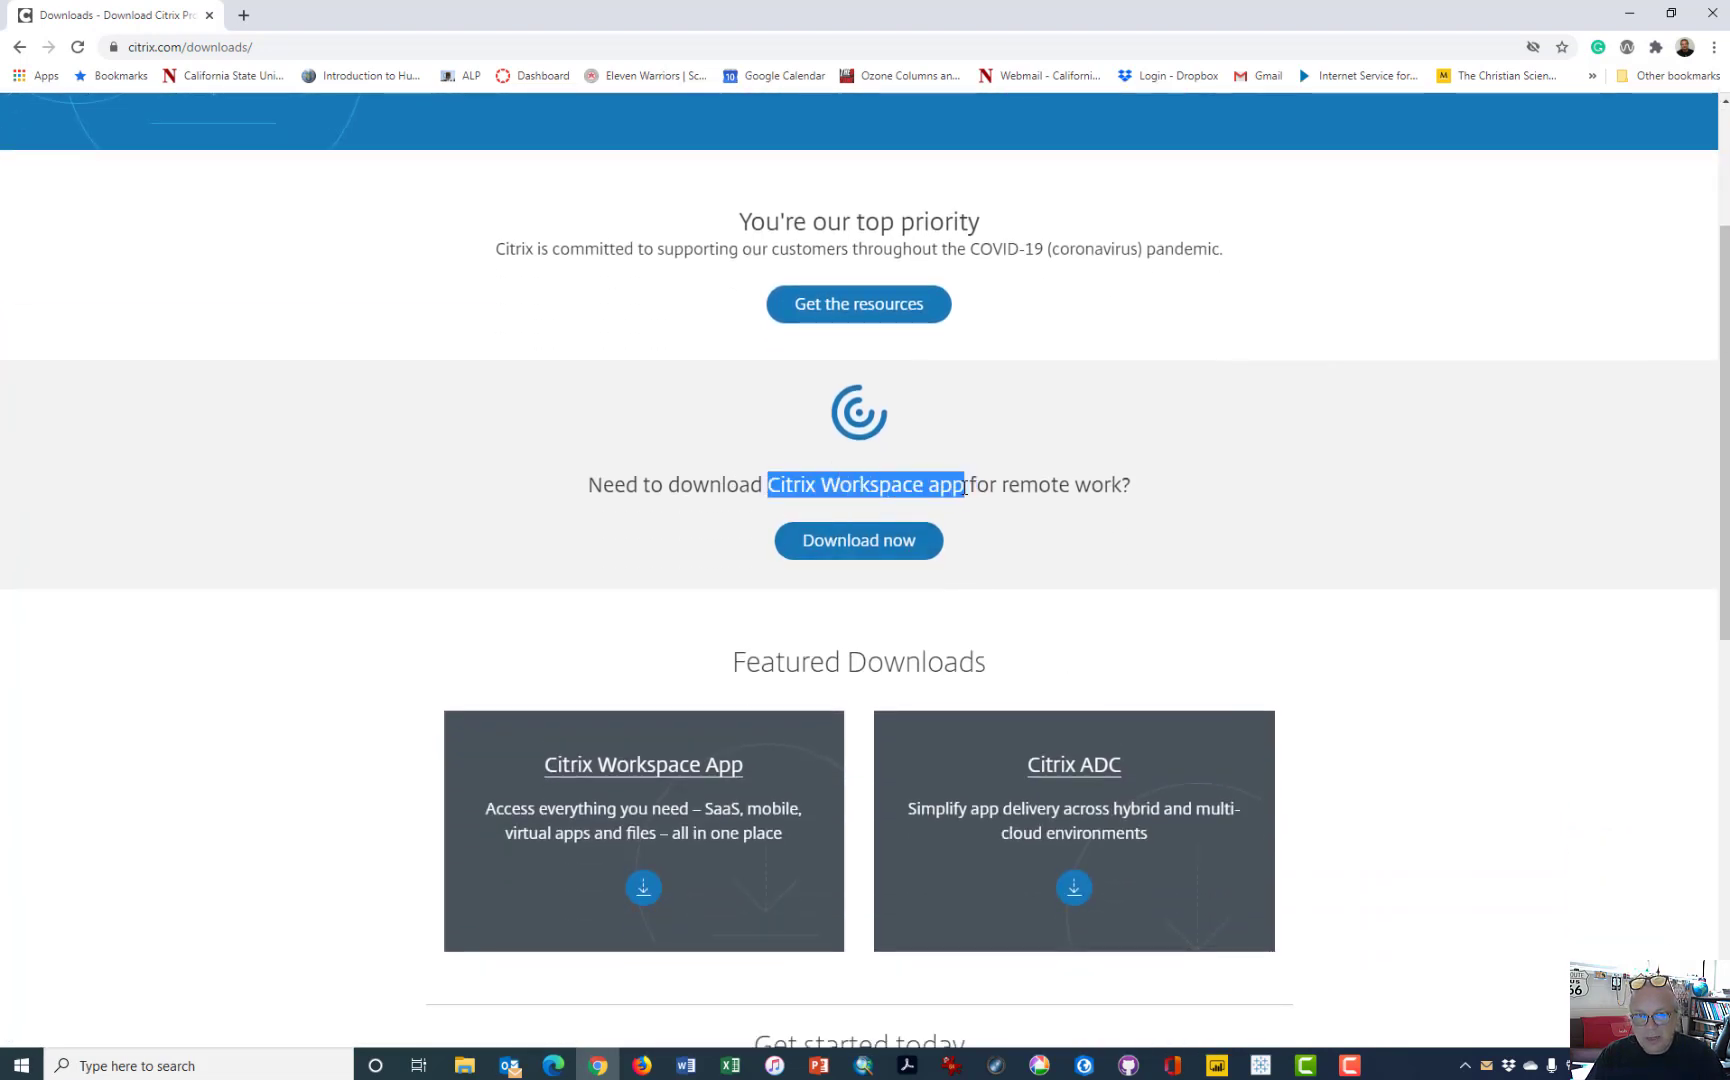
{"action": "left_click", "coordinate": [892, 549]}
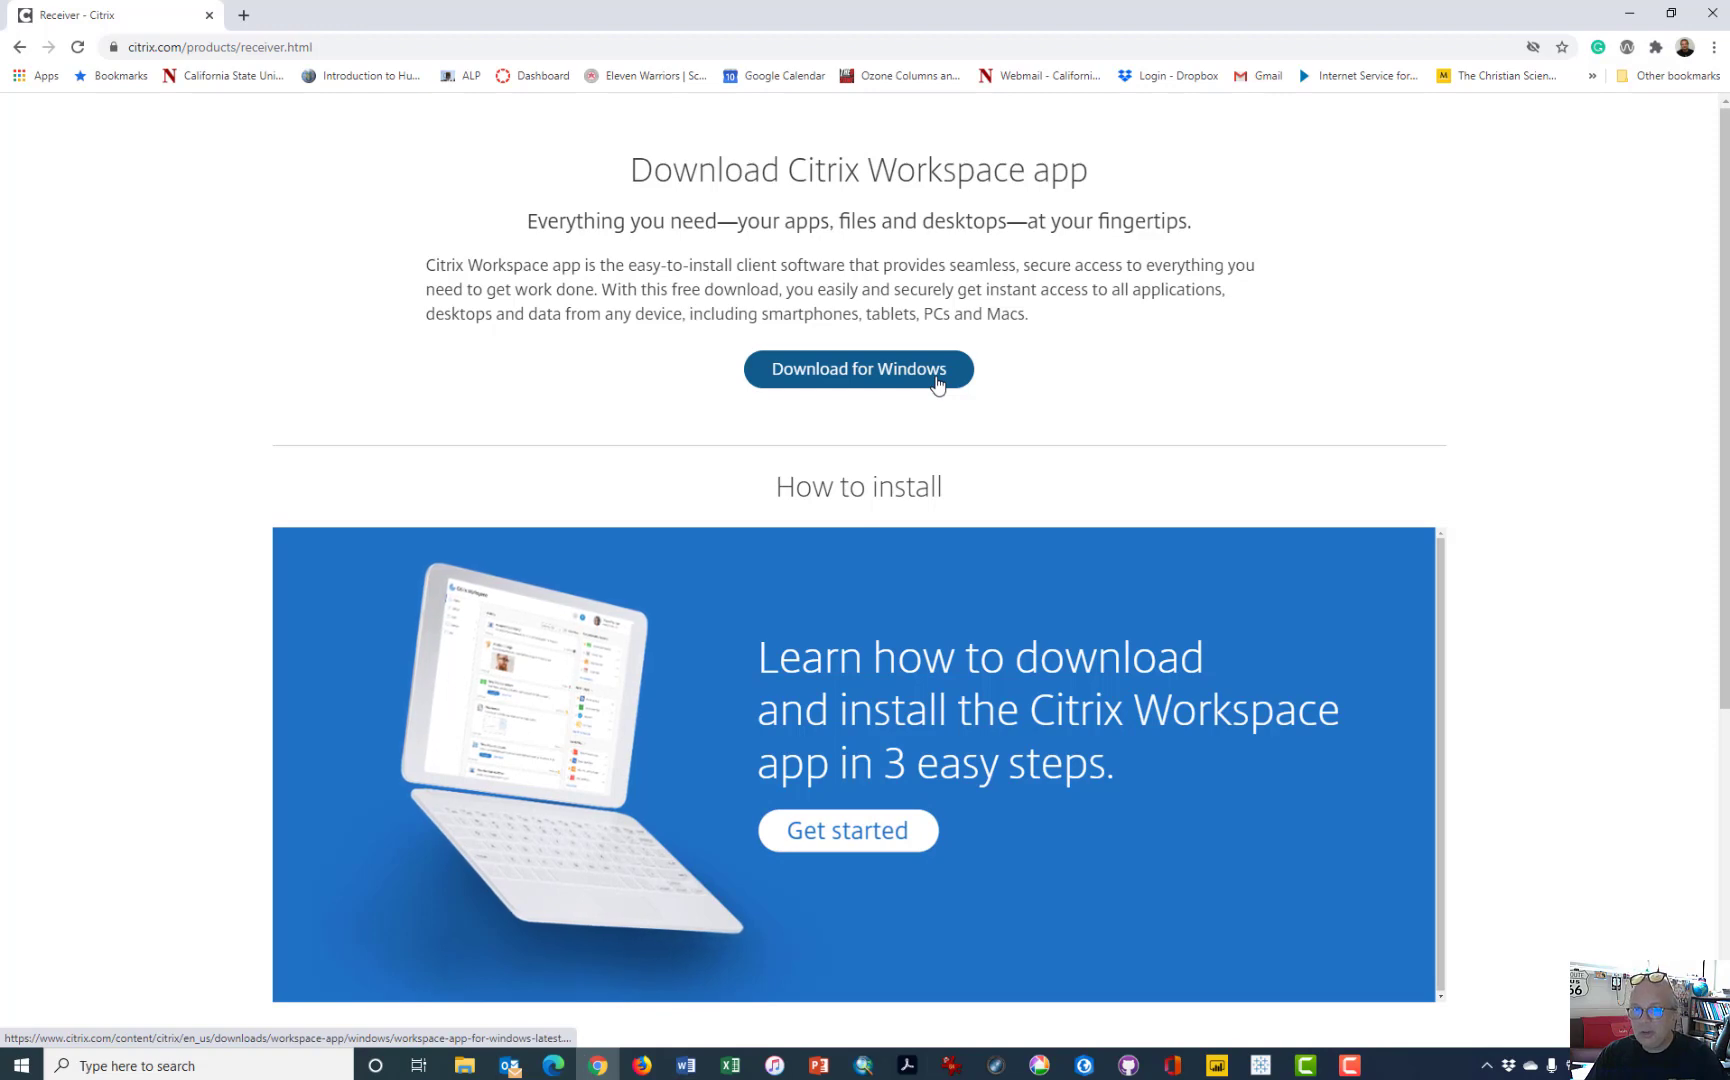
{"action": "left_click", "coordinate": [937, 385]}
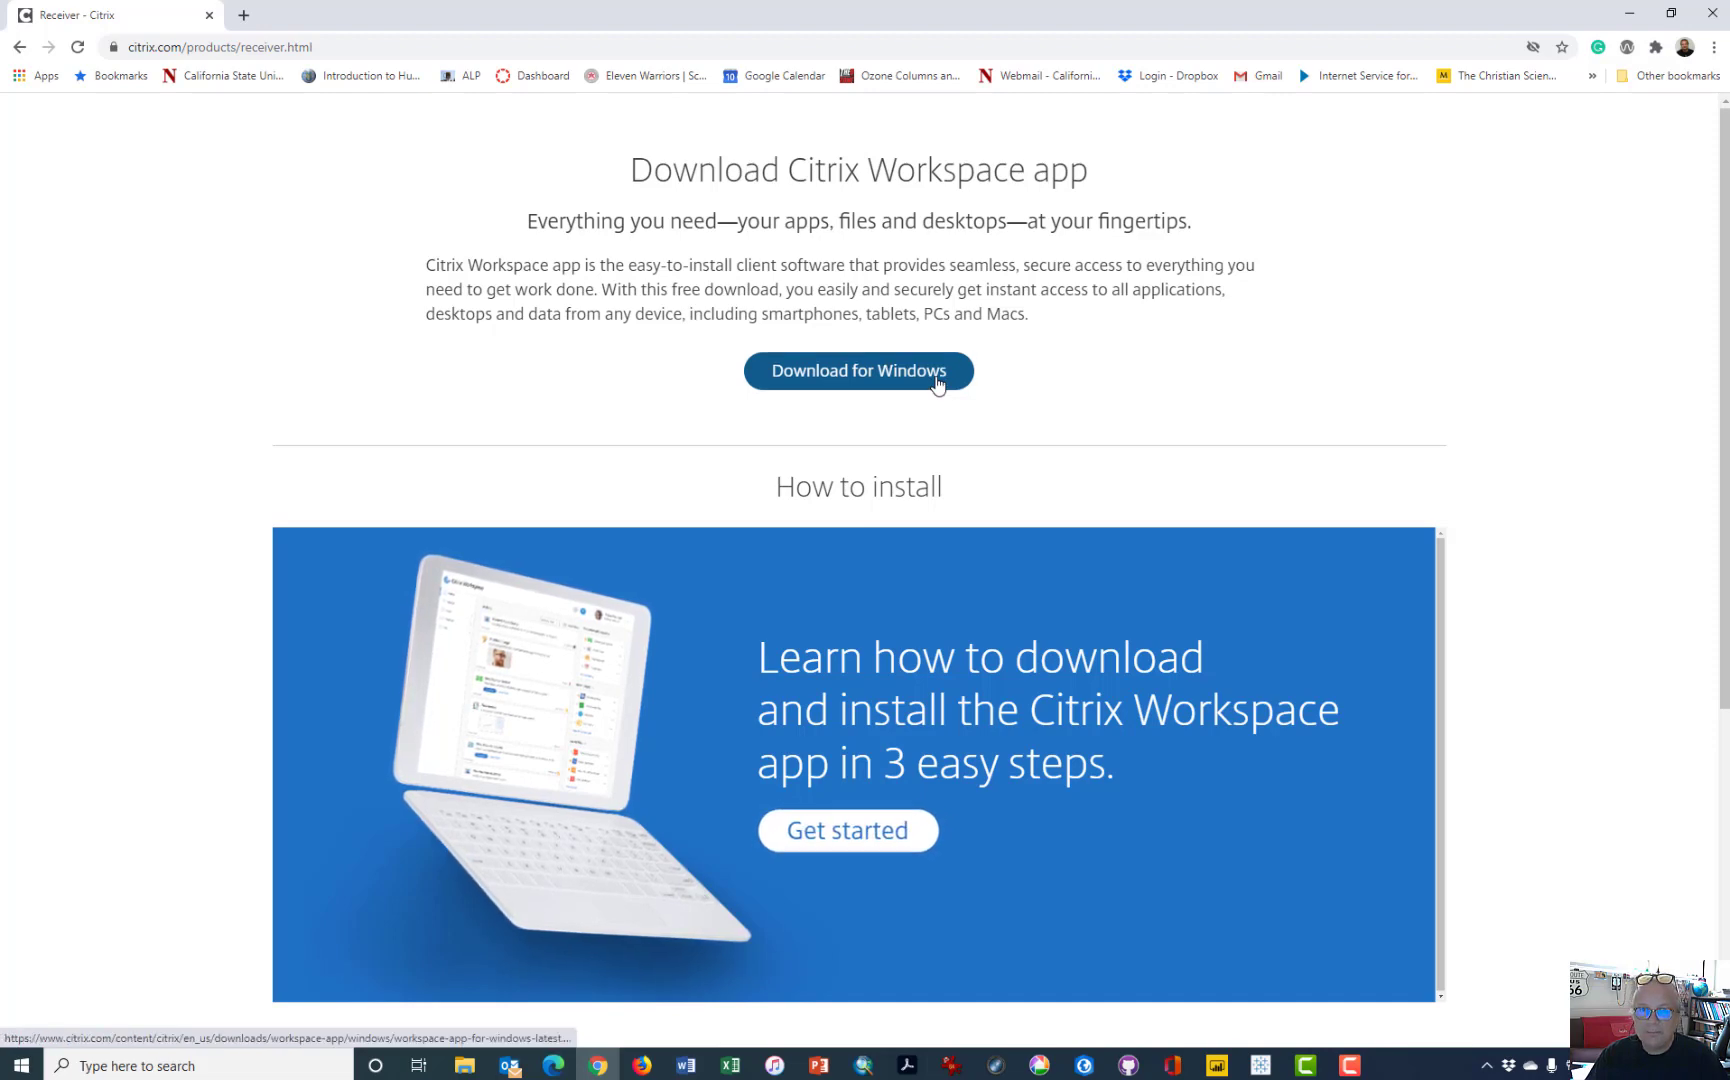
{"action": "left_click", "coordinate": [937, 385]}
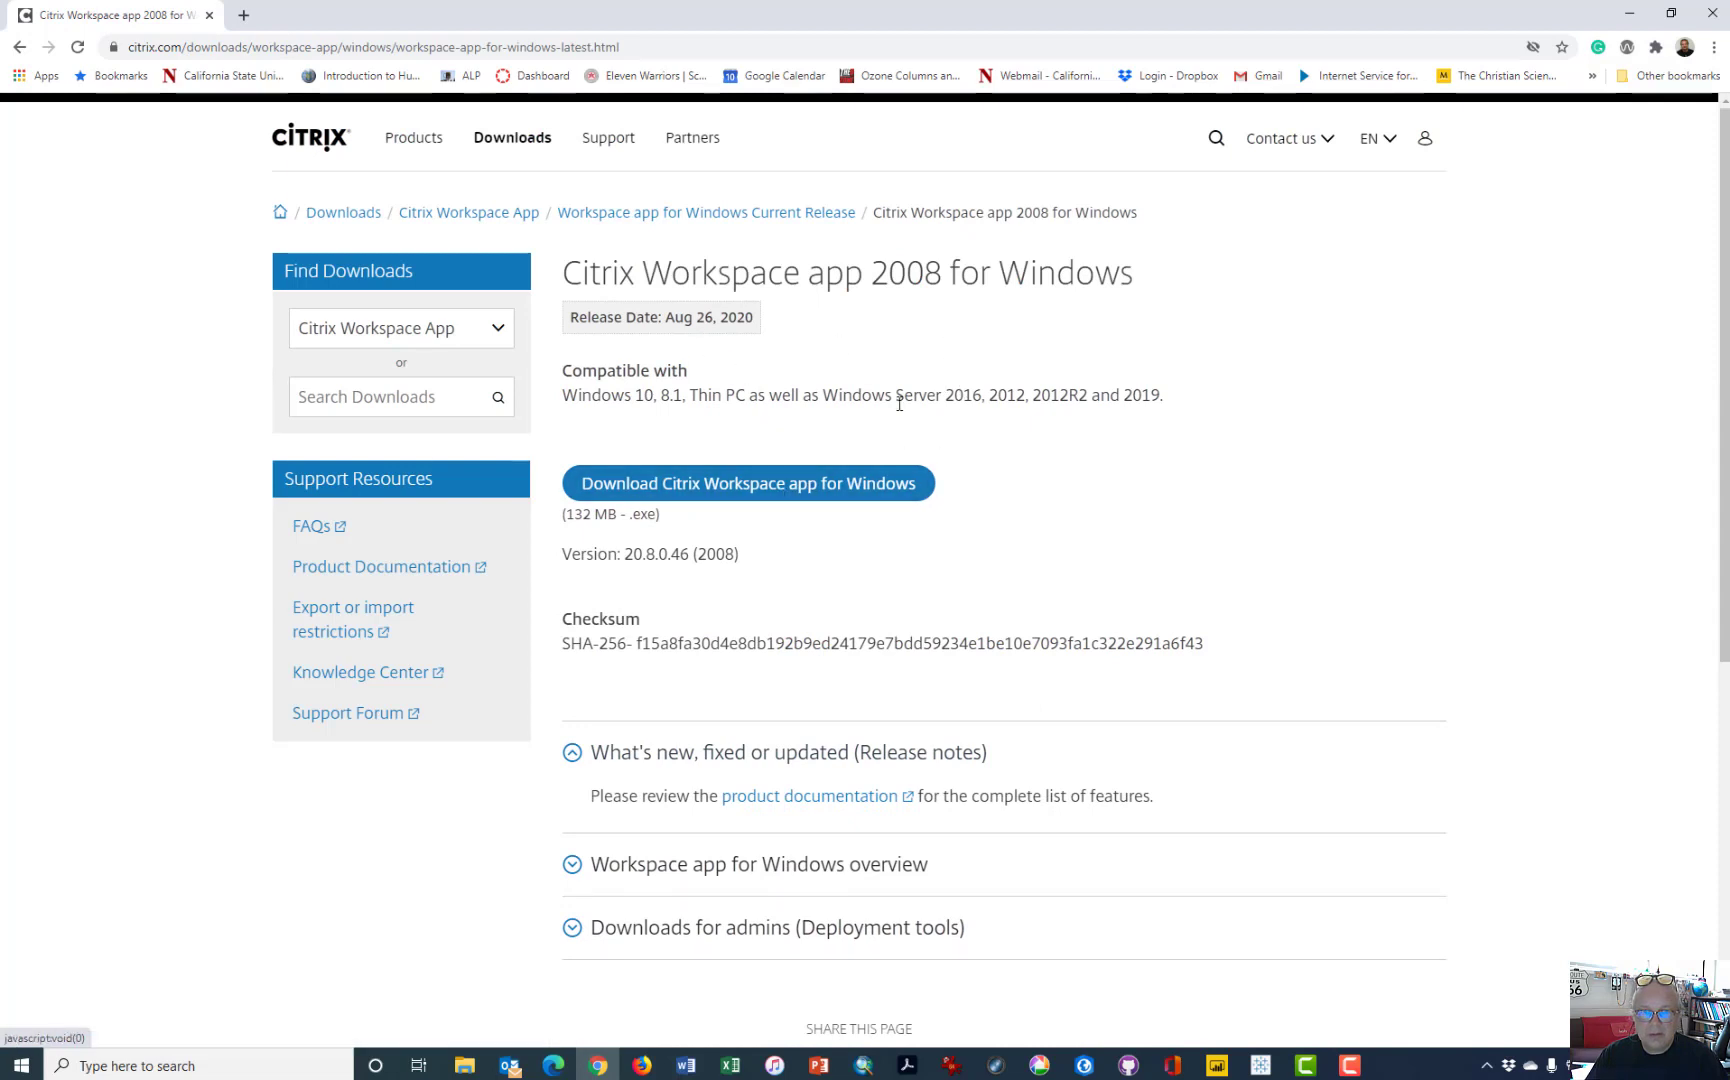
Save CitrixWorkspaceApp.exe to Downloads and open it once the download finishes
{"action": "left_click", "coordinate": [803, 500]}
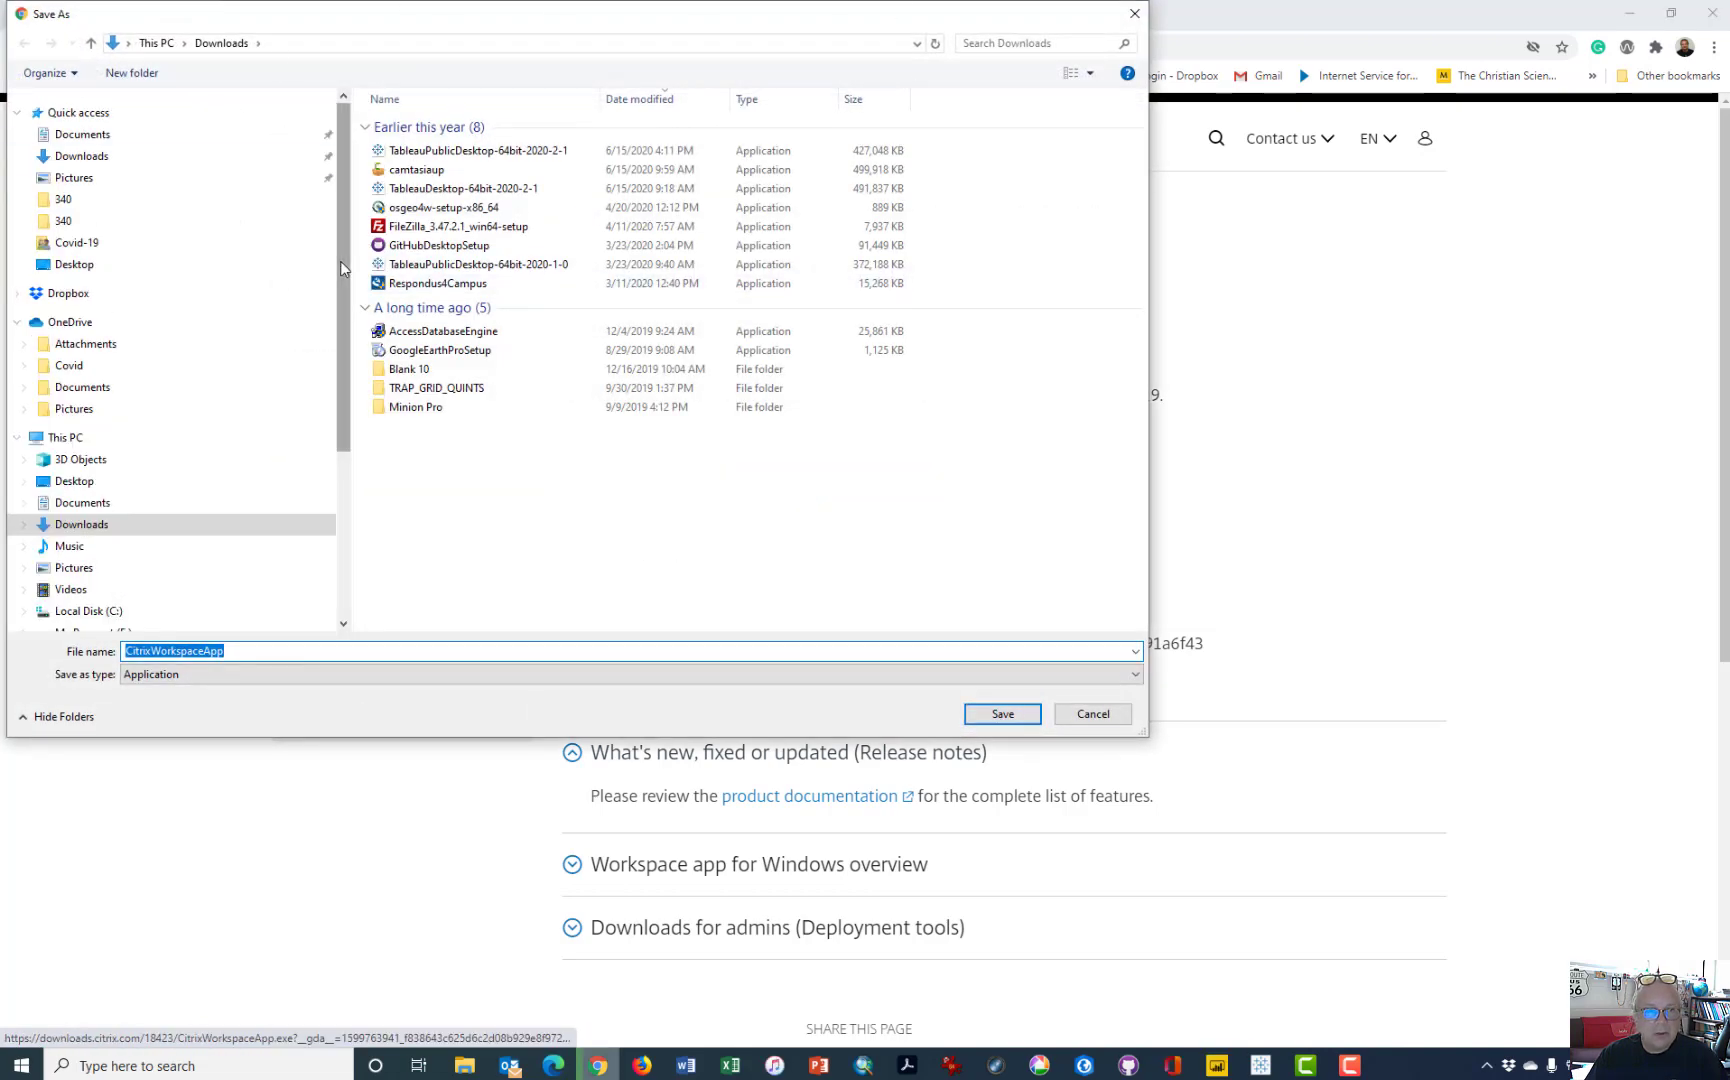
{"action": "left_click", "coordinate": [1002, 716]}
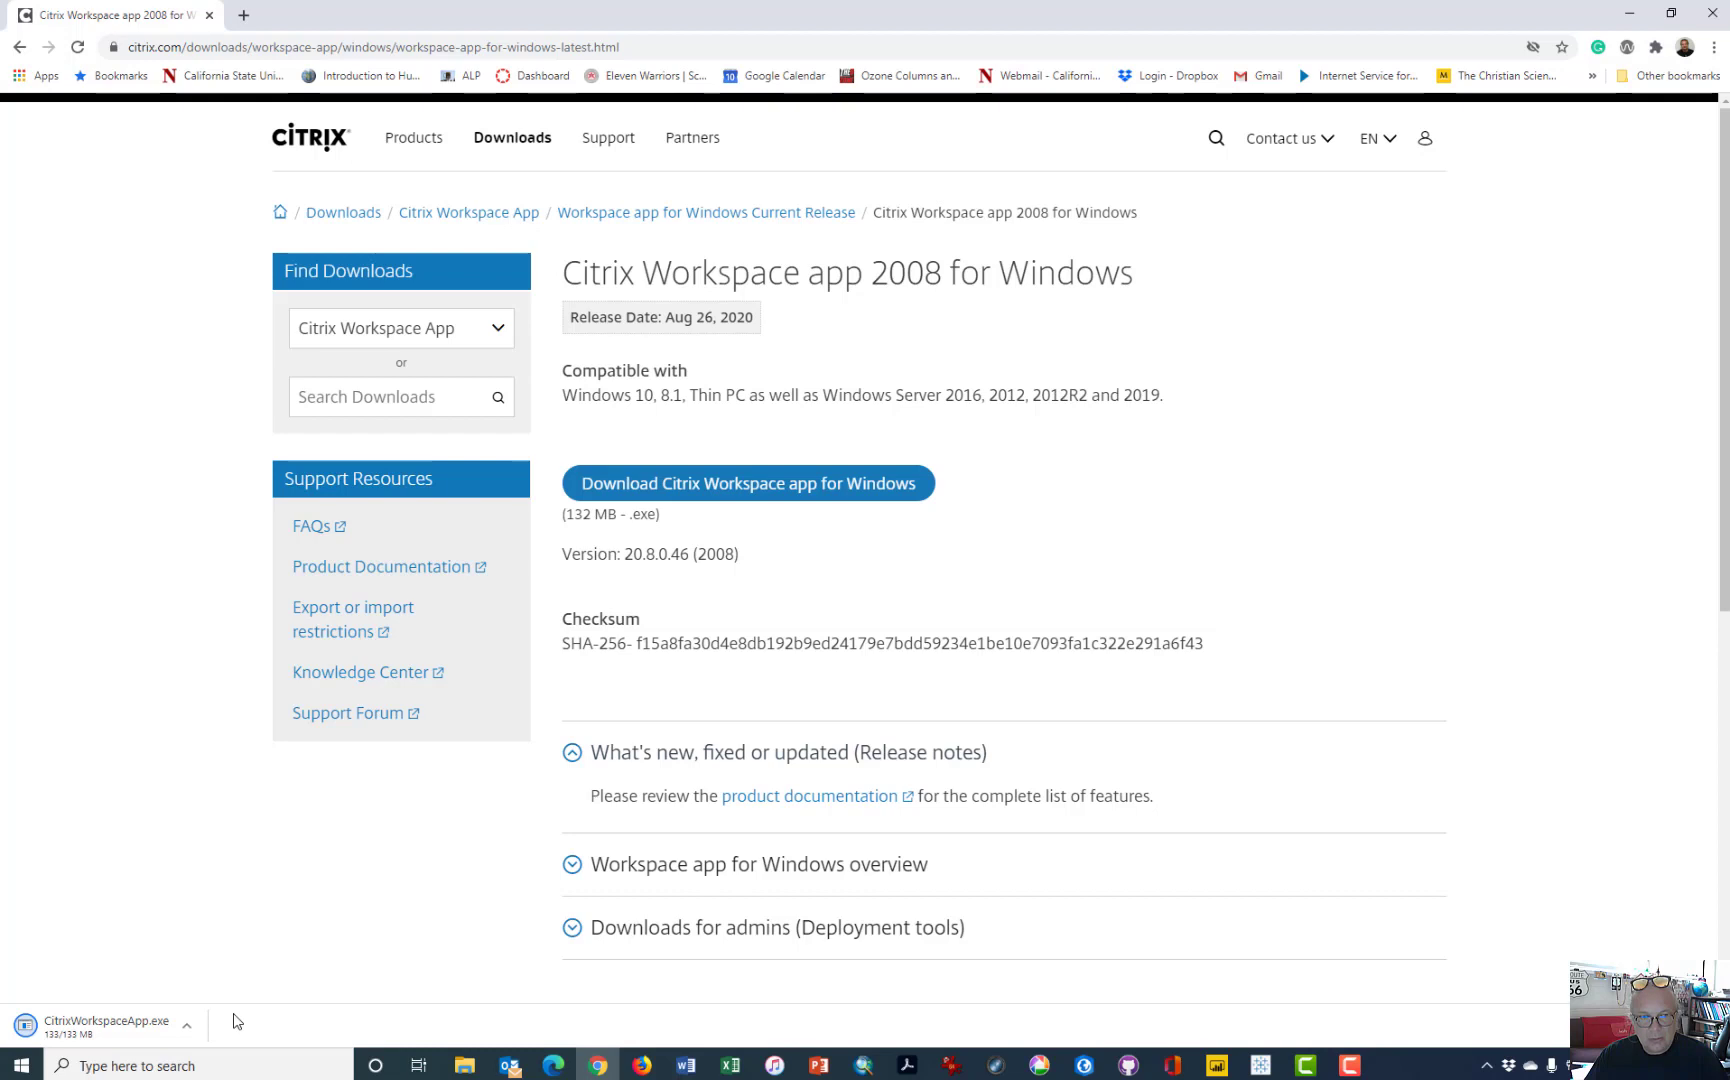
{"action": "left_click", "coordinate": [111, 1033]}
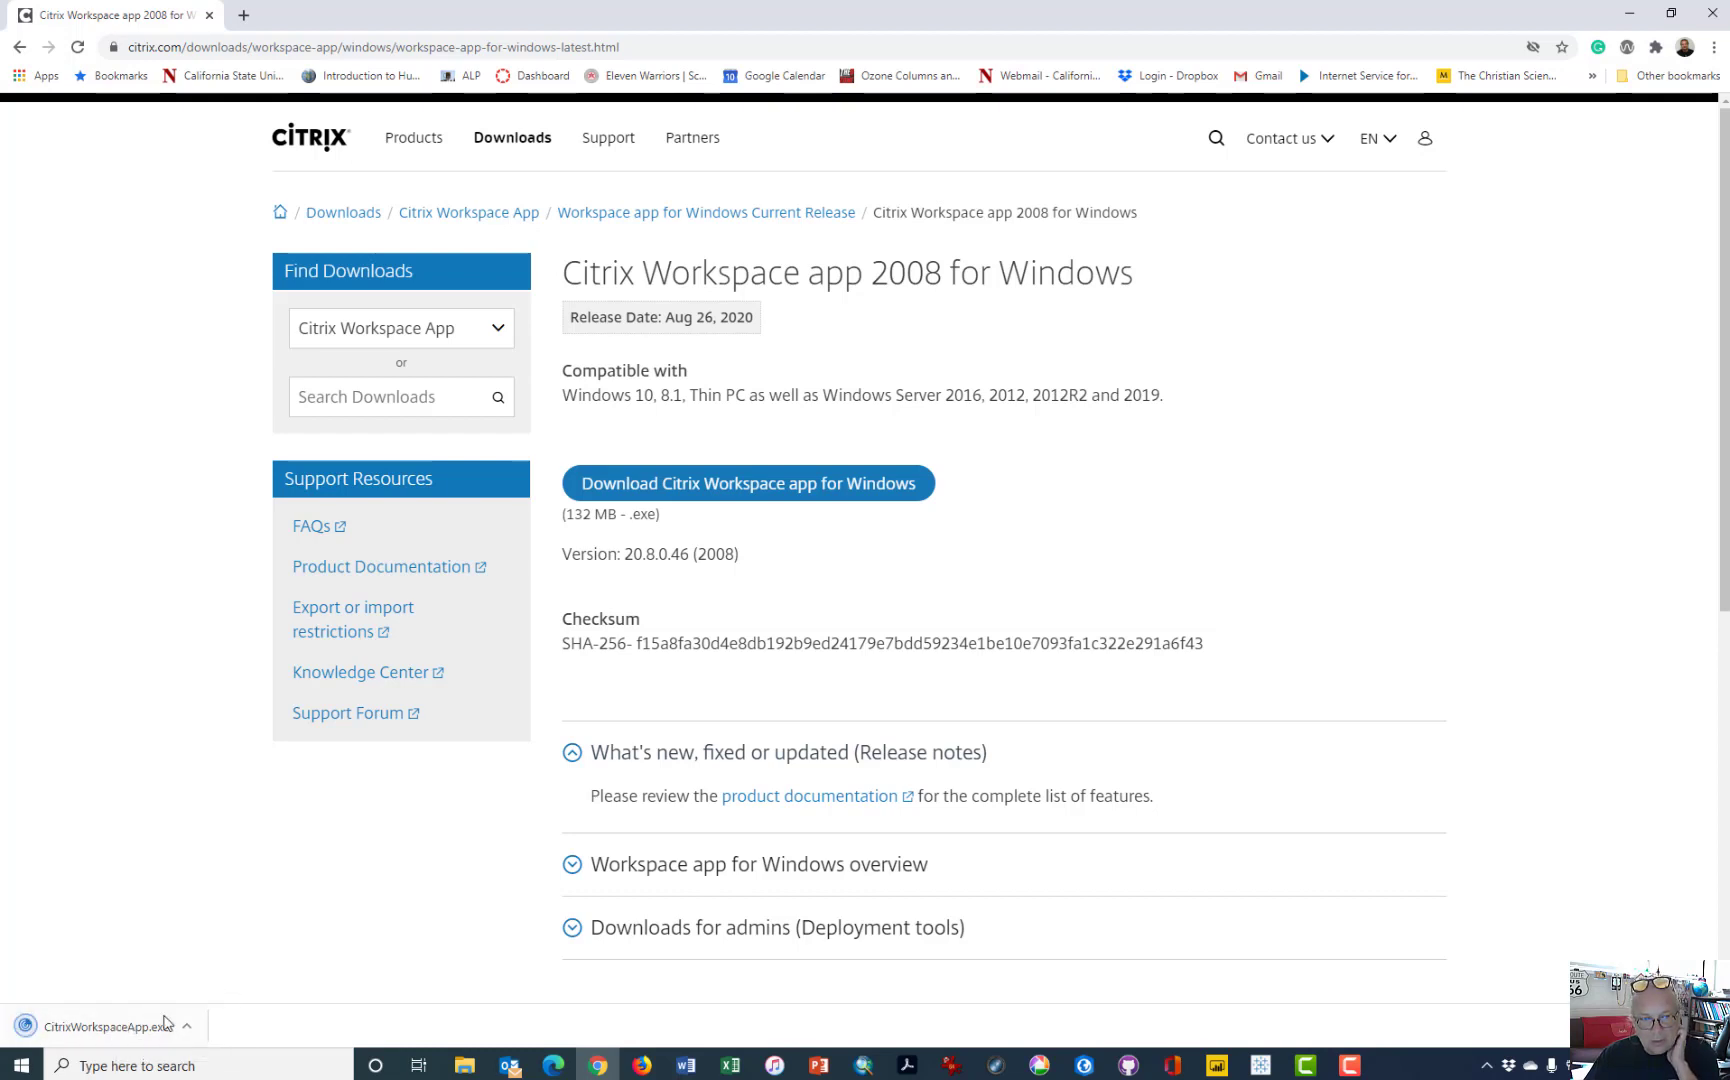
{"action": "left_click", "coordinate": [112, 1031]}
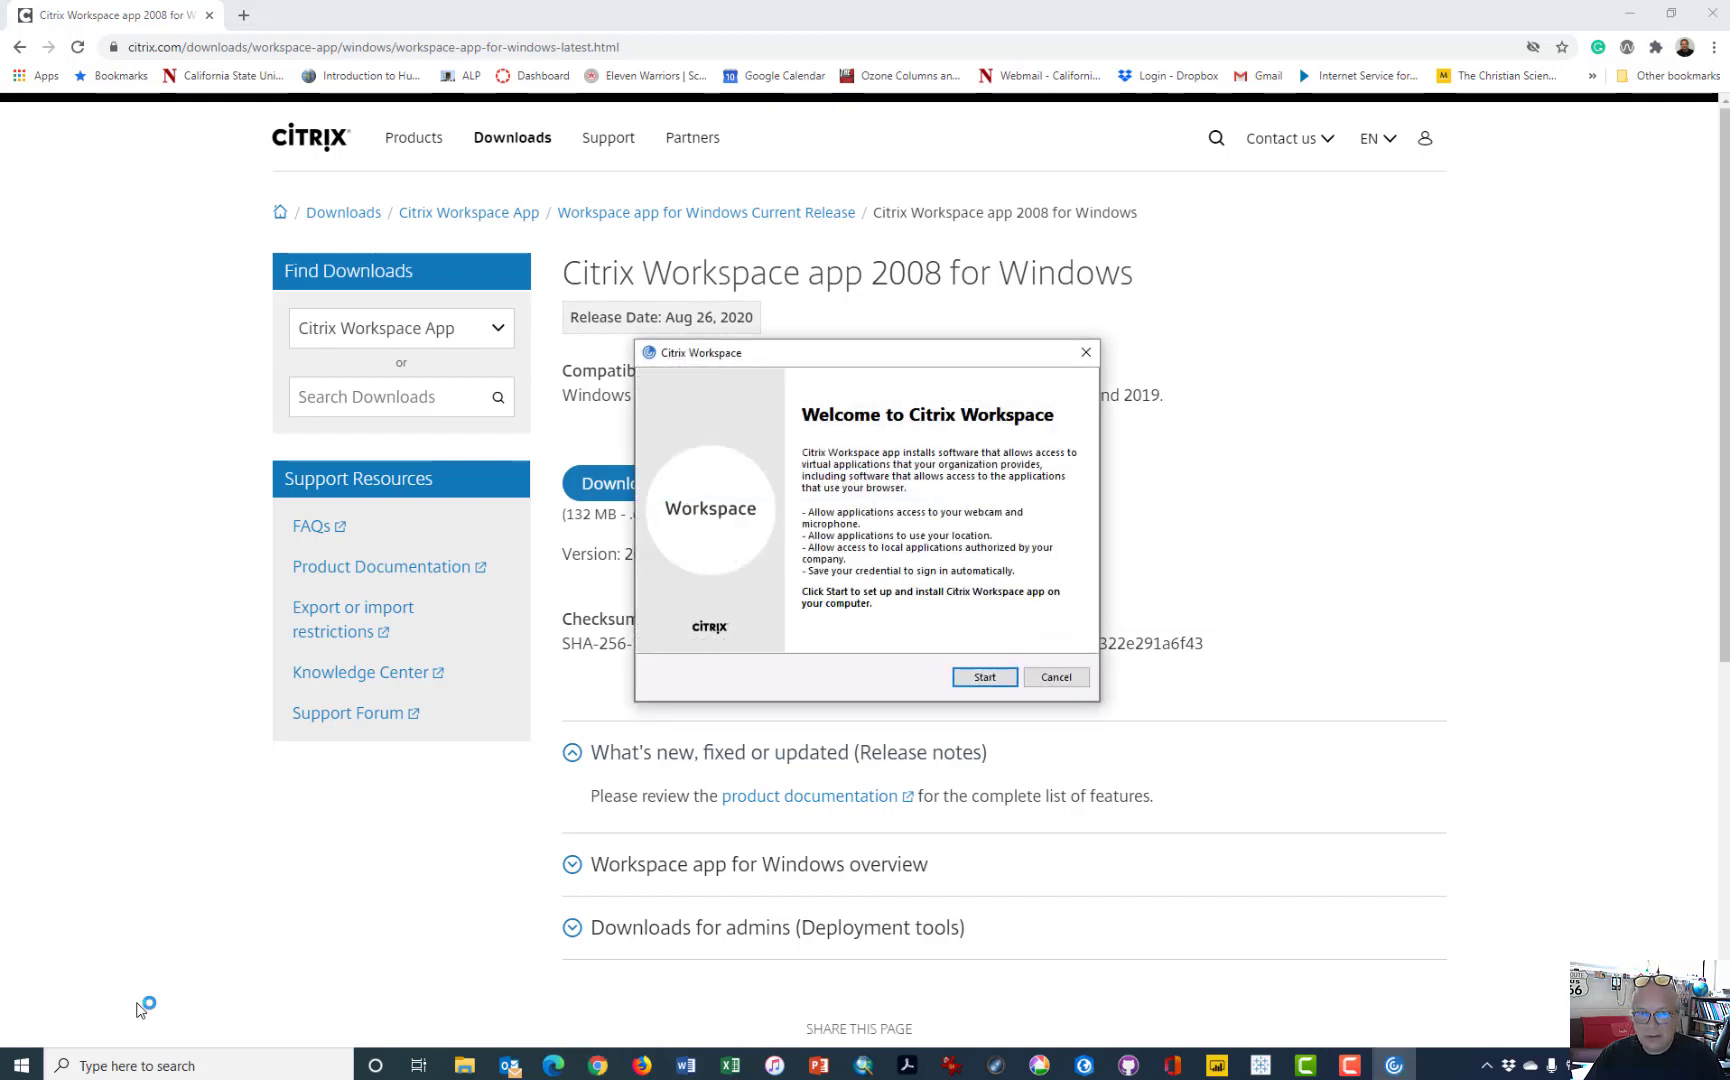
Accept the license, enable single sign-on and app protection, and install Citrix Workspace app
{"action": "left_click", "coordinate": [984, 676]}
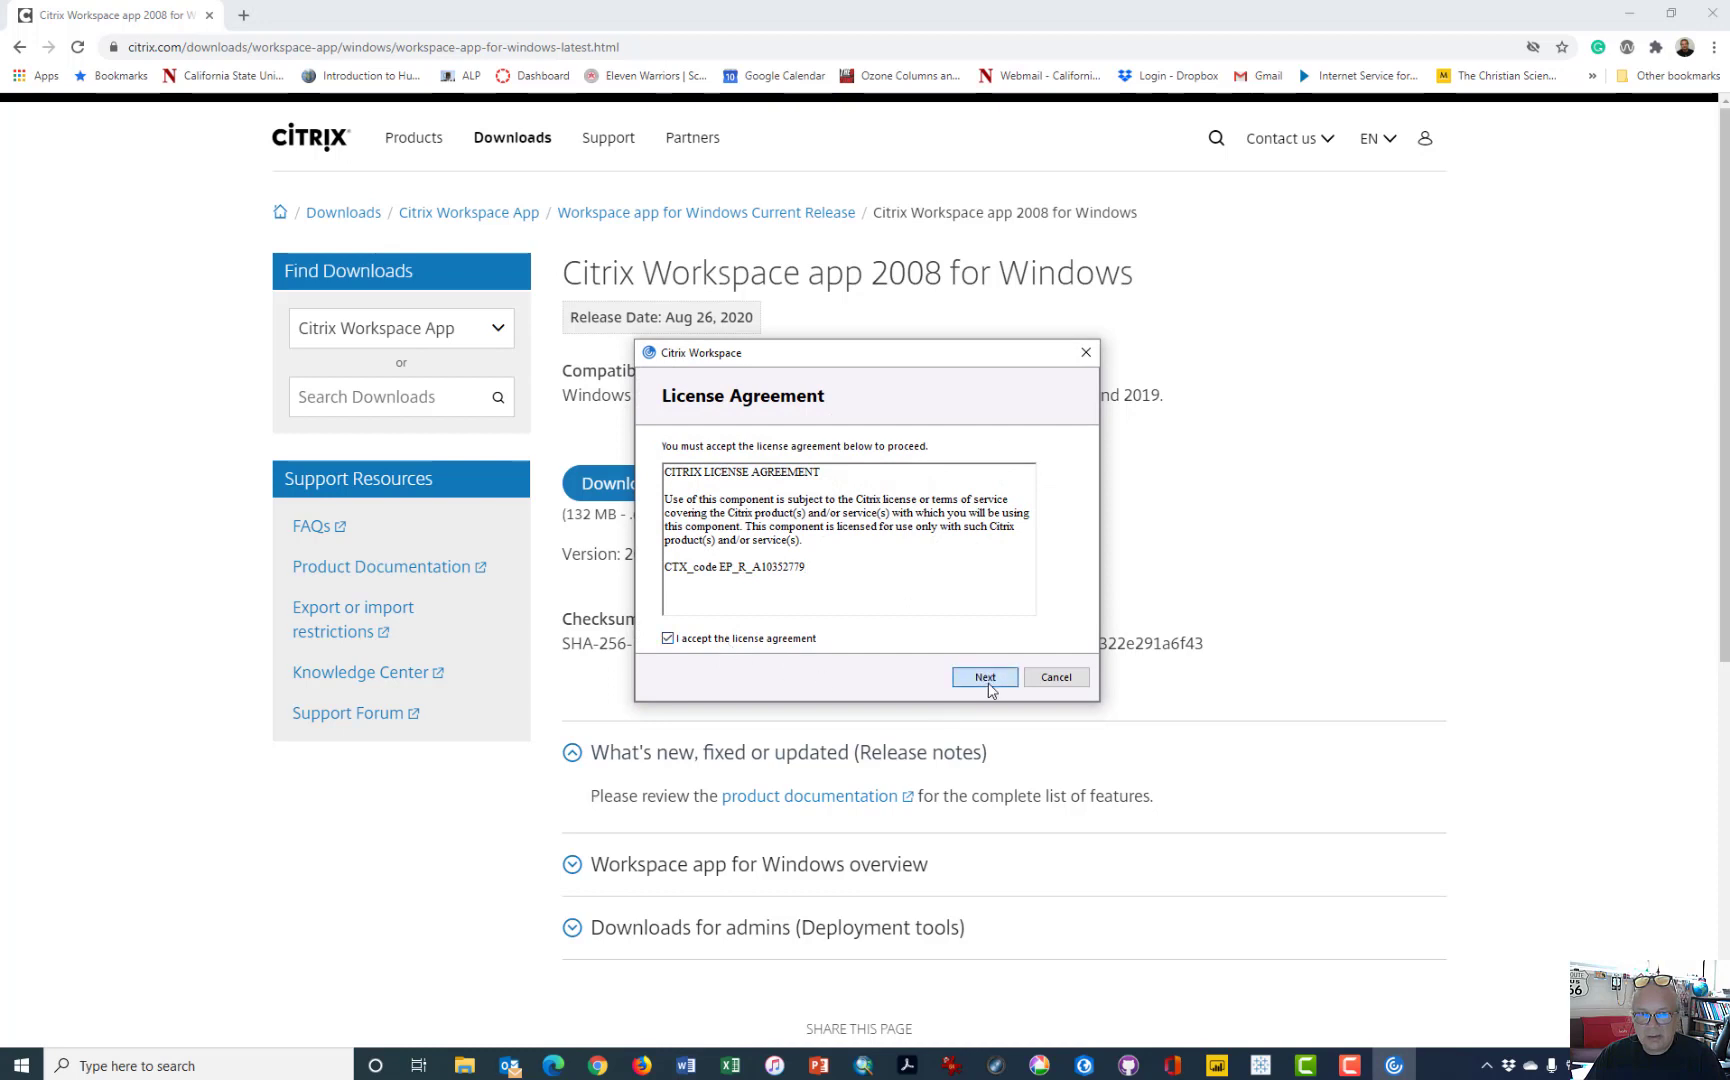
{"action": "left_click", "coordinate": [989, 683]}
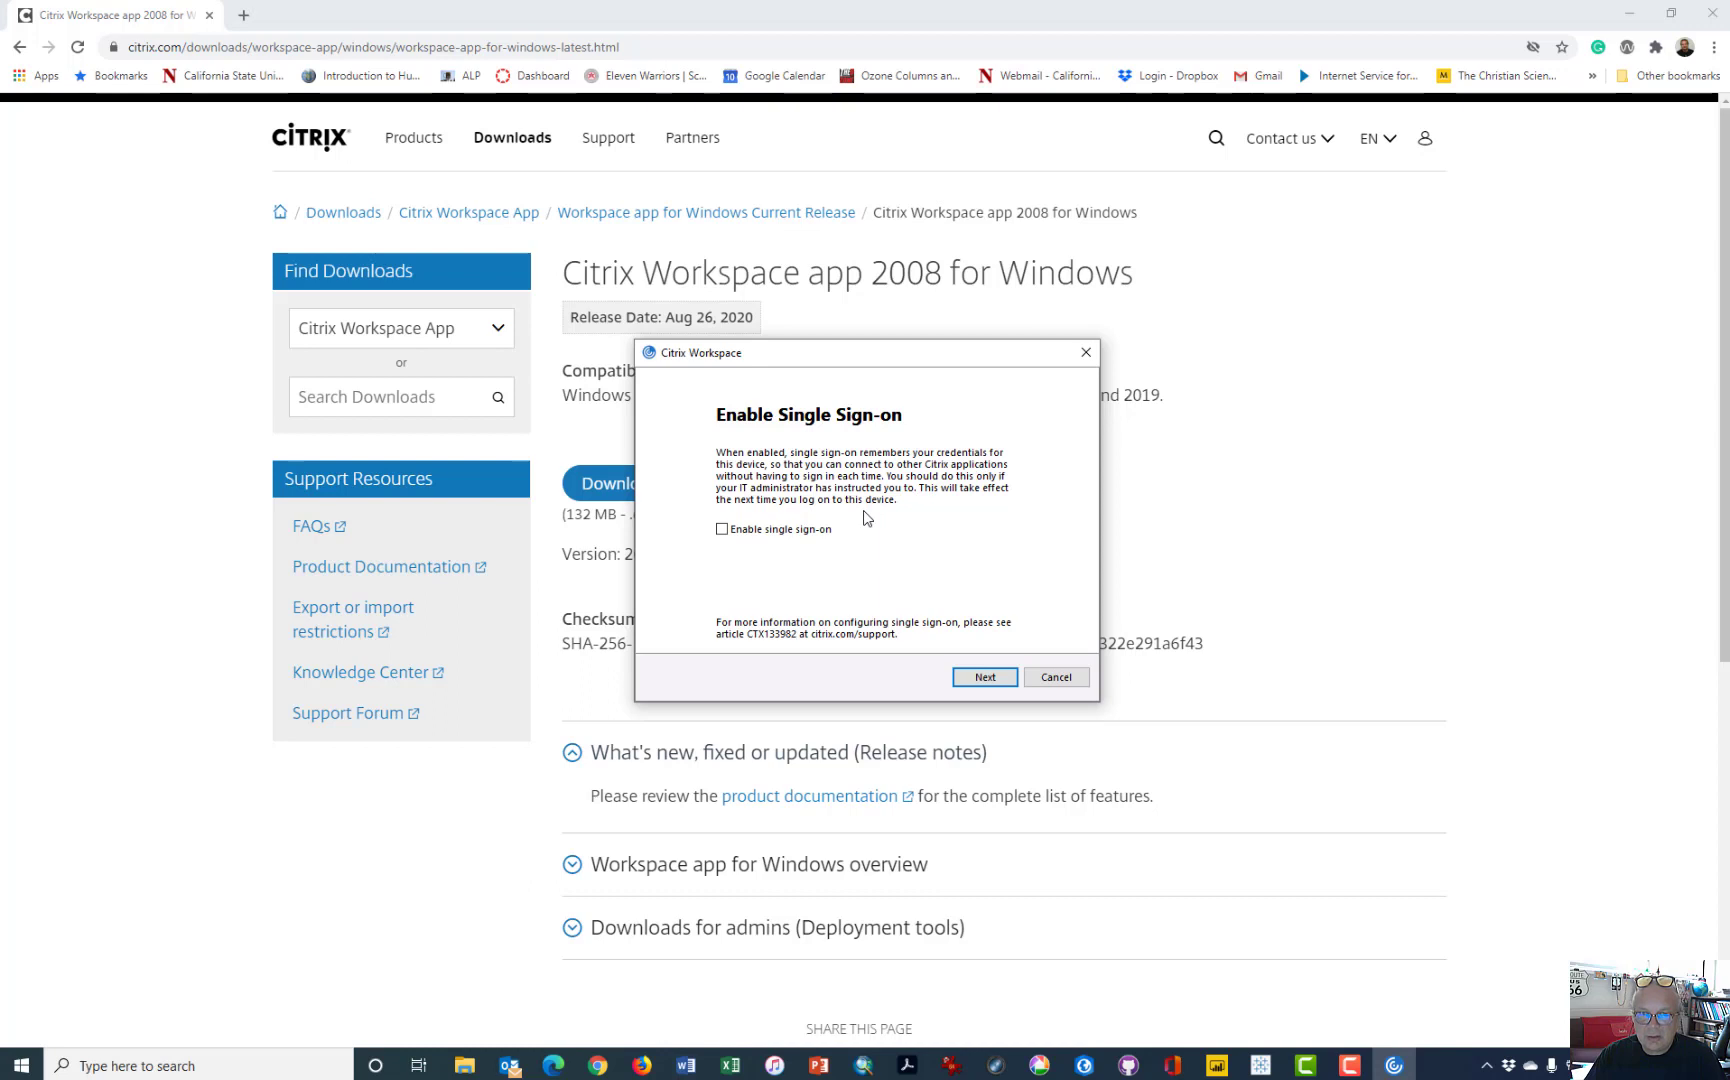
{"action": "left_click", "coordinate": [791, 529]}
{"action": "left_click", "coordinate": [985, 675]}
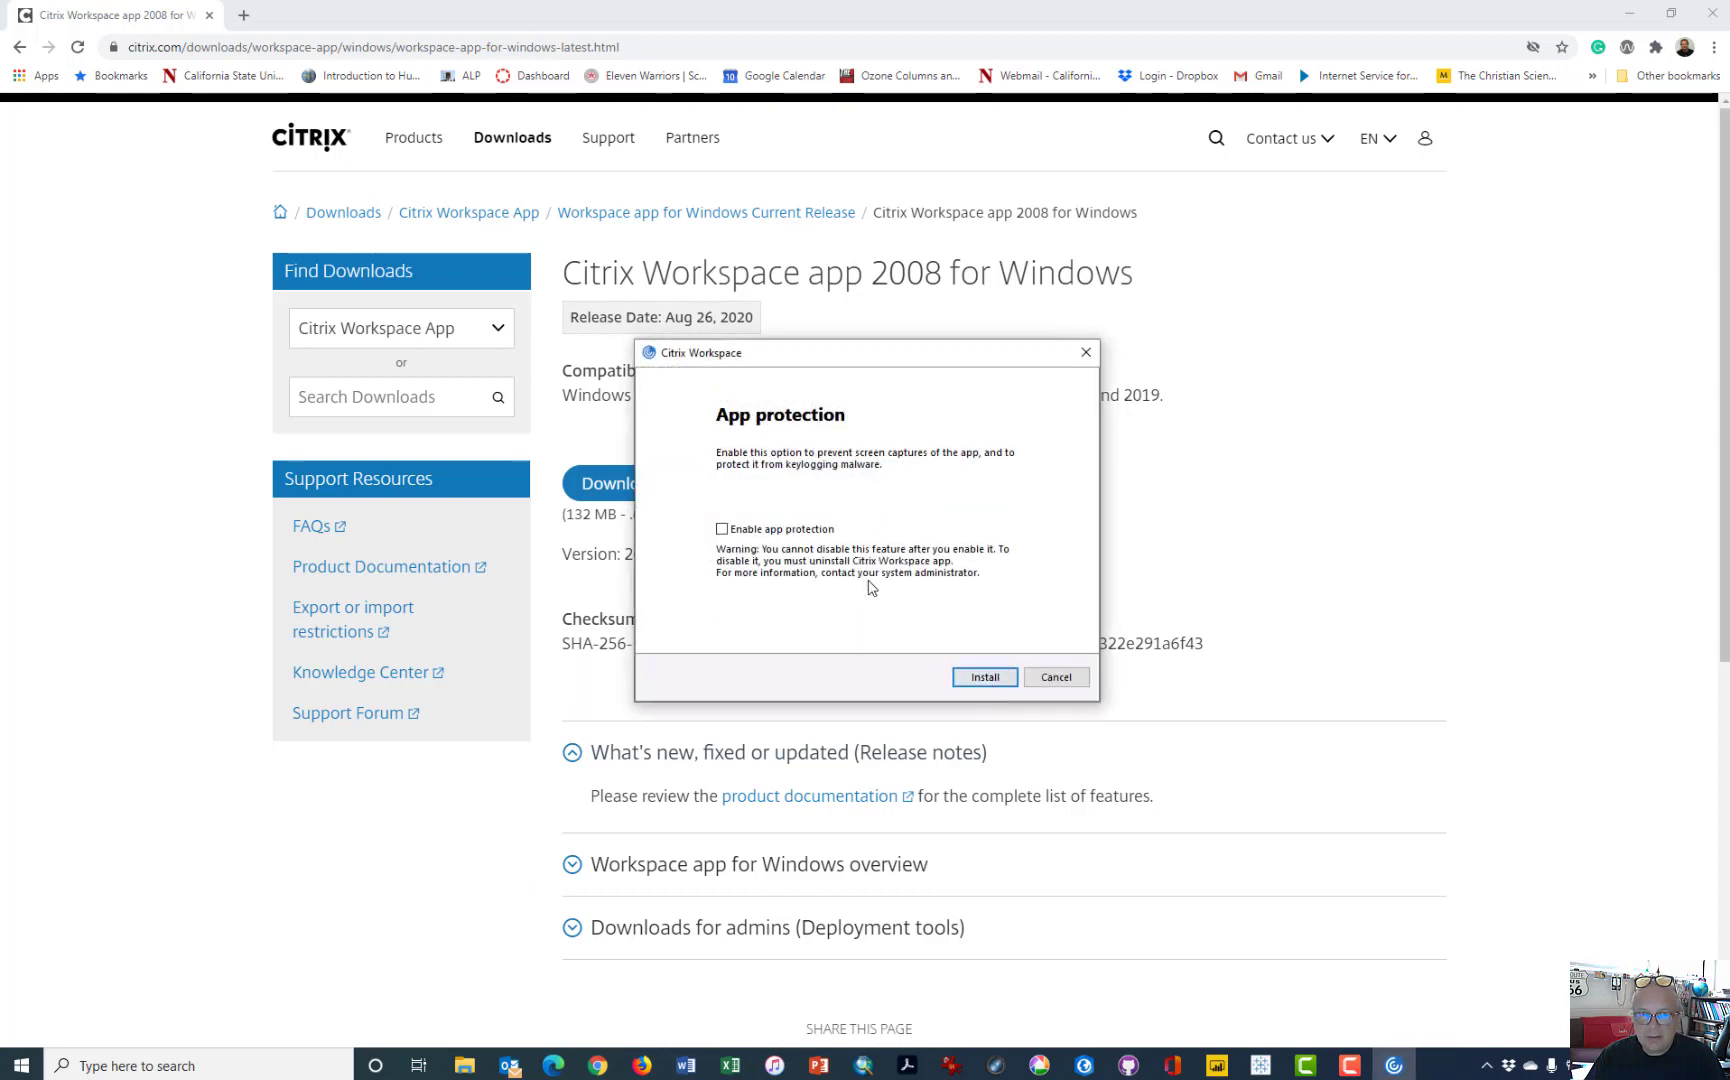
{"action": "left_click", "coordinate": [810, 536]}
{"action": "left_click", "coordinate": [988, 686]}
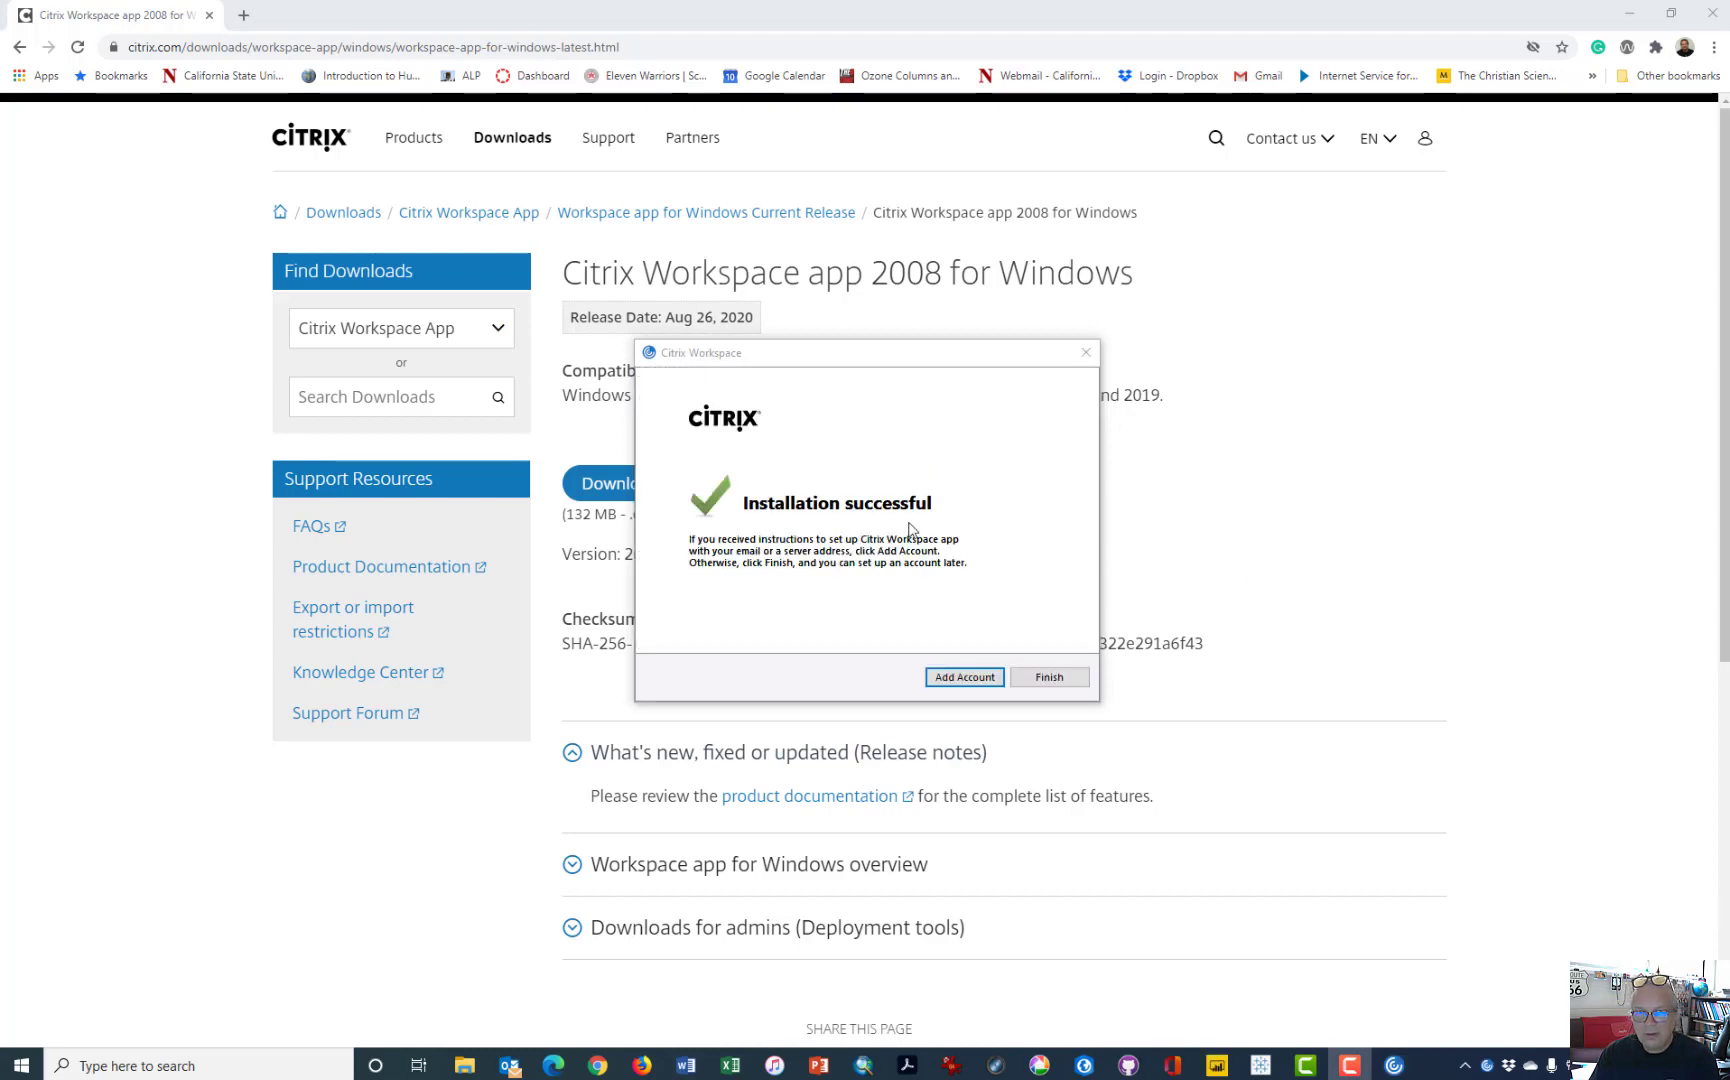
Set the Add Account window not to show automatically at sign-in, then close it
{"action": "left_click", "coordinate": [976, 686]}
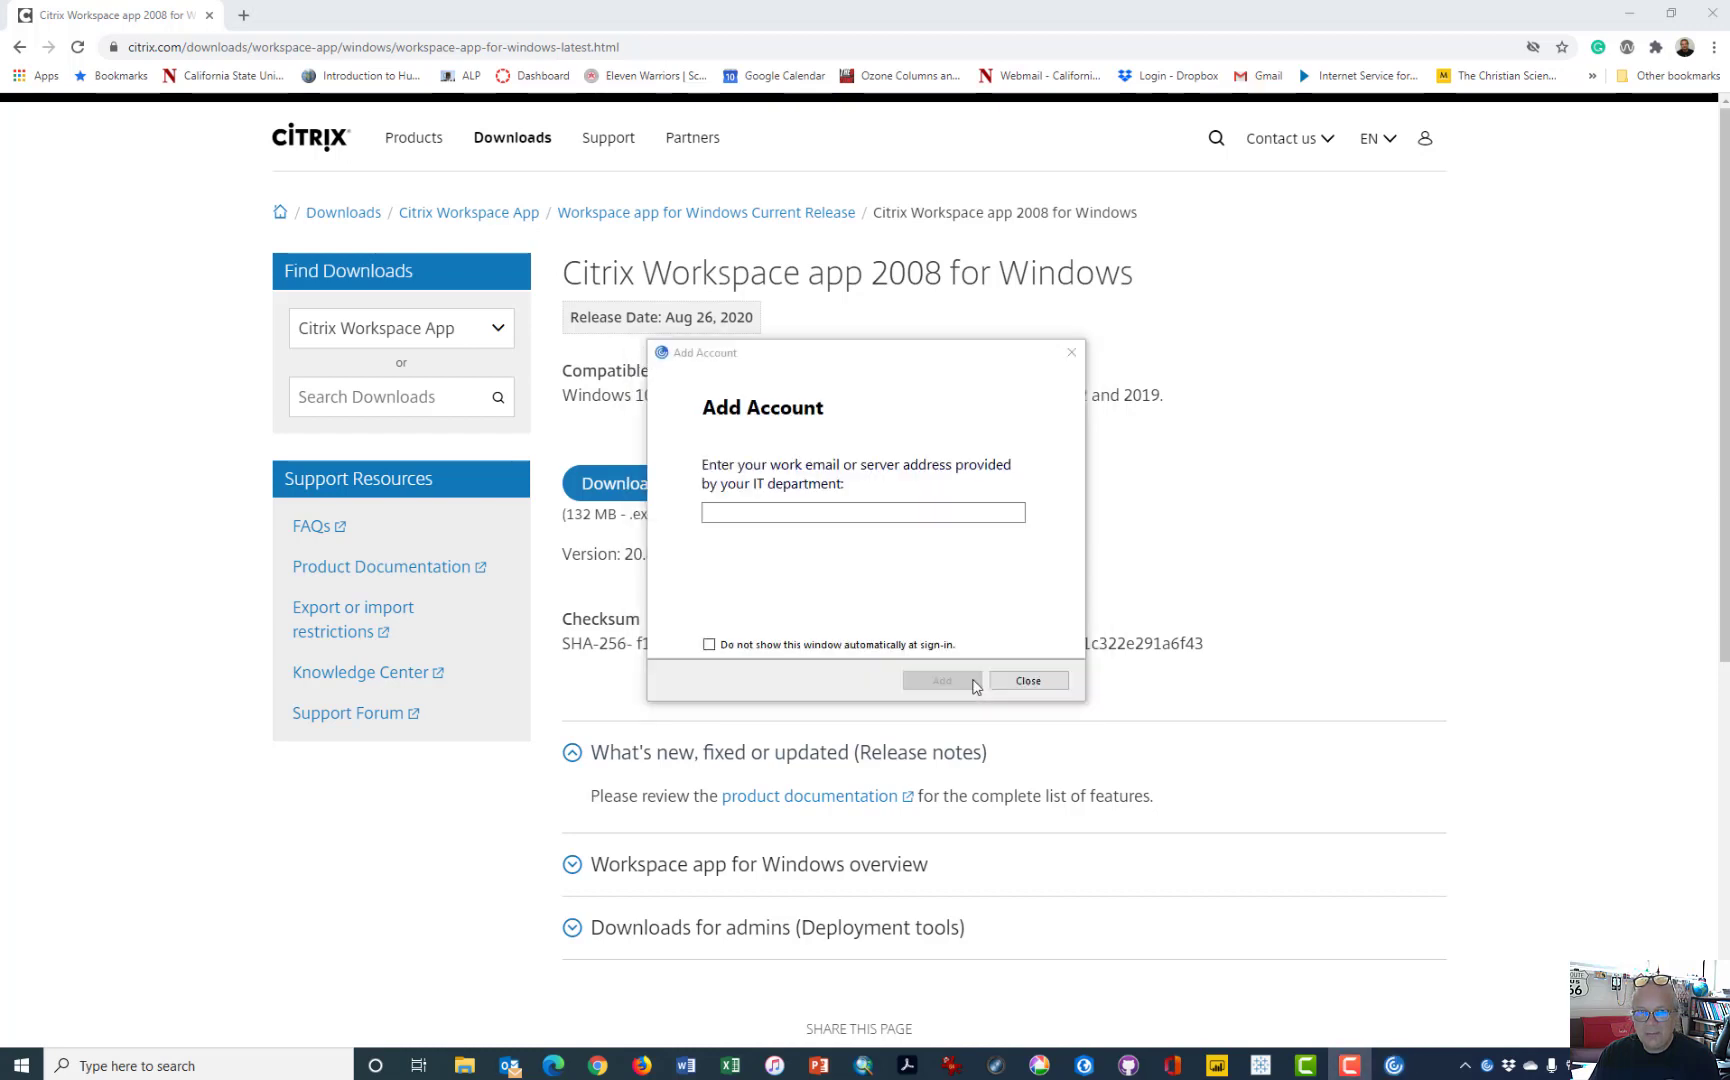
{"action": "left_click", "coordinate": [862, 514]}
{"action": "left_click", "coordinate": [774, 648]}
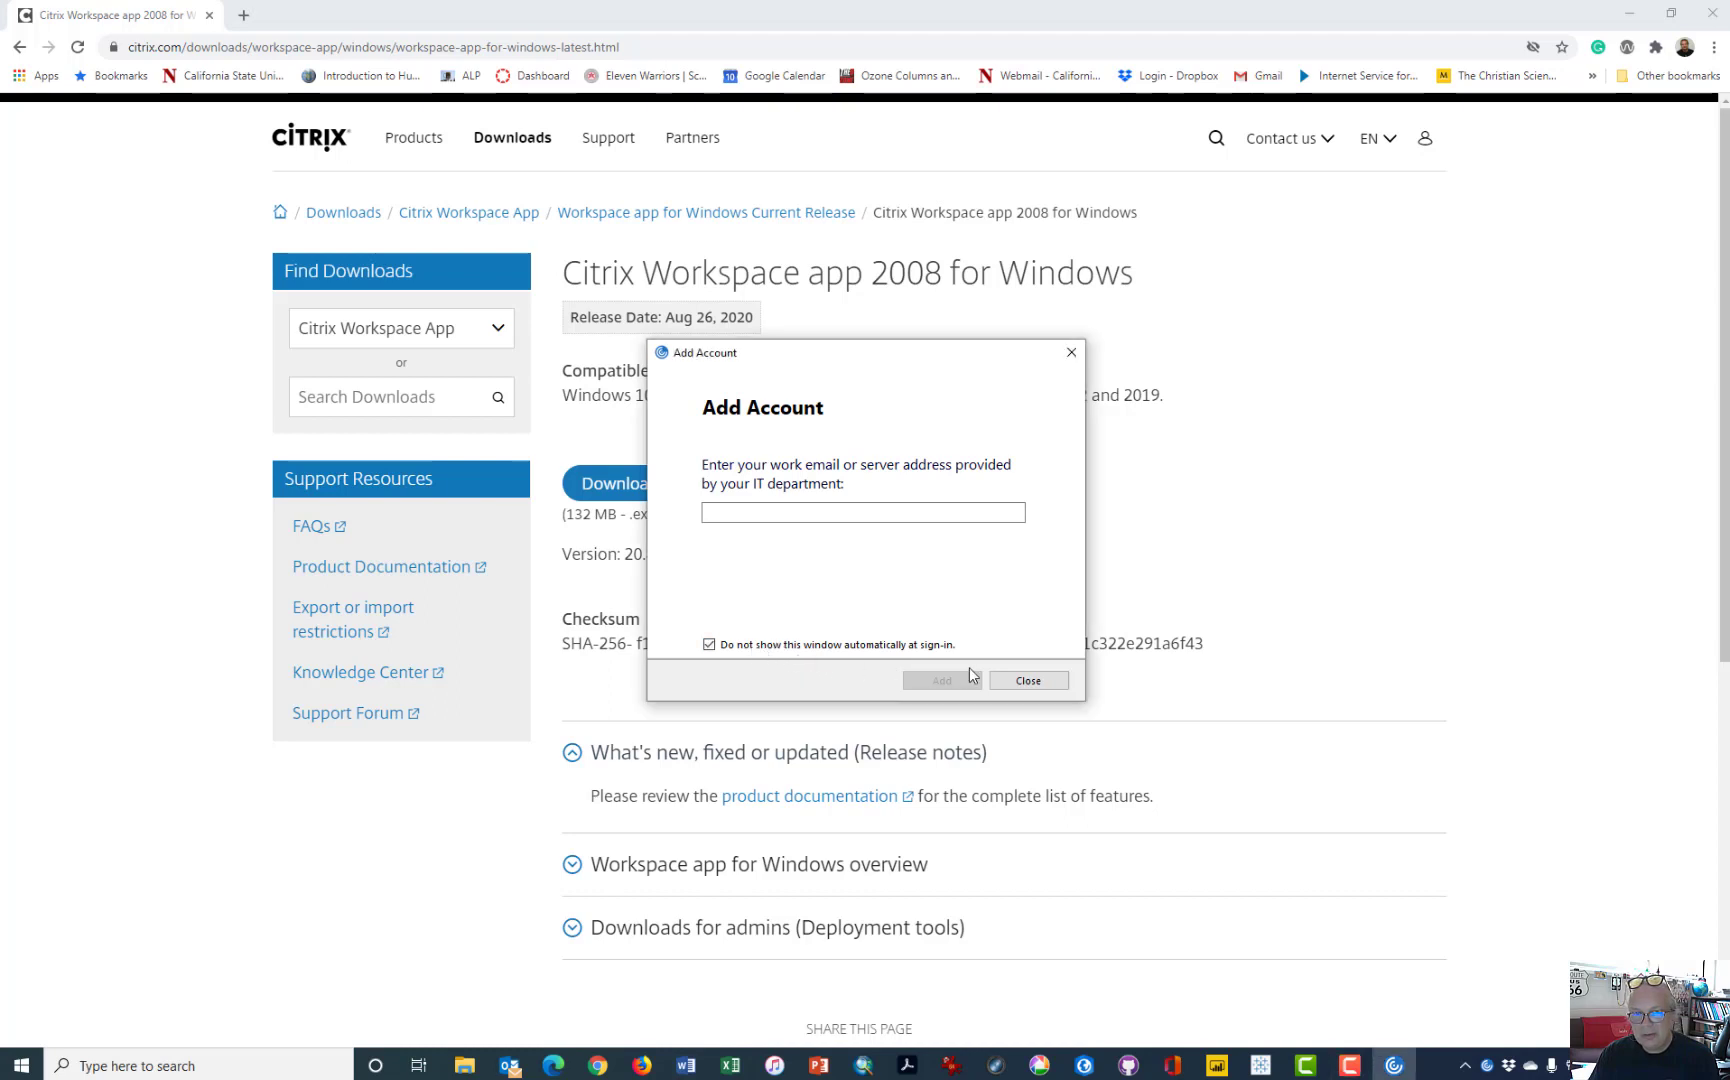
{"action": "left_click", "coordinate": [1027, 680]}
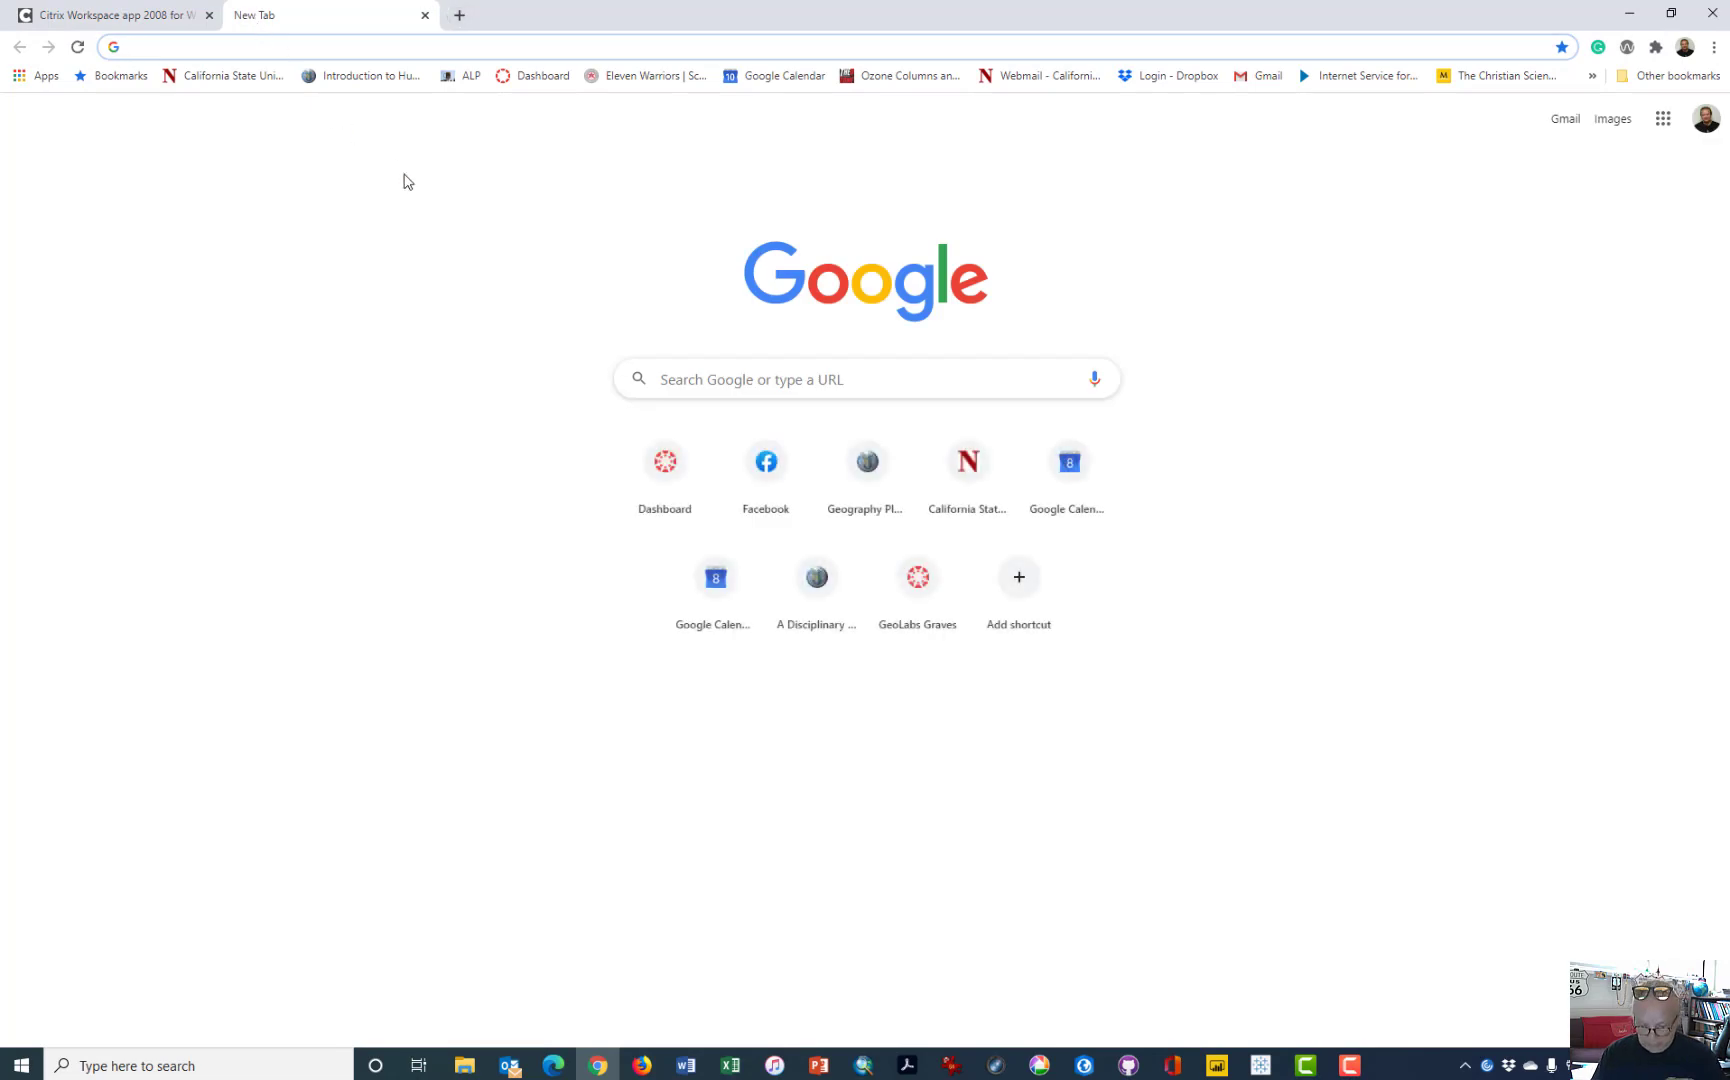
{"action": "type", "text": "mycsunsoftware"}
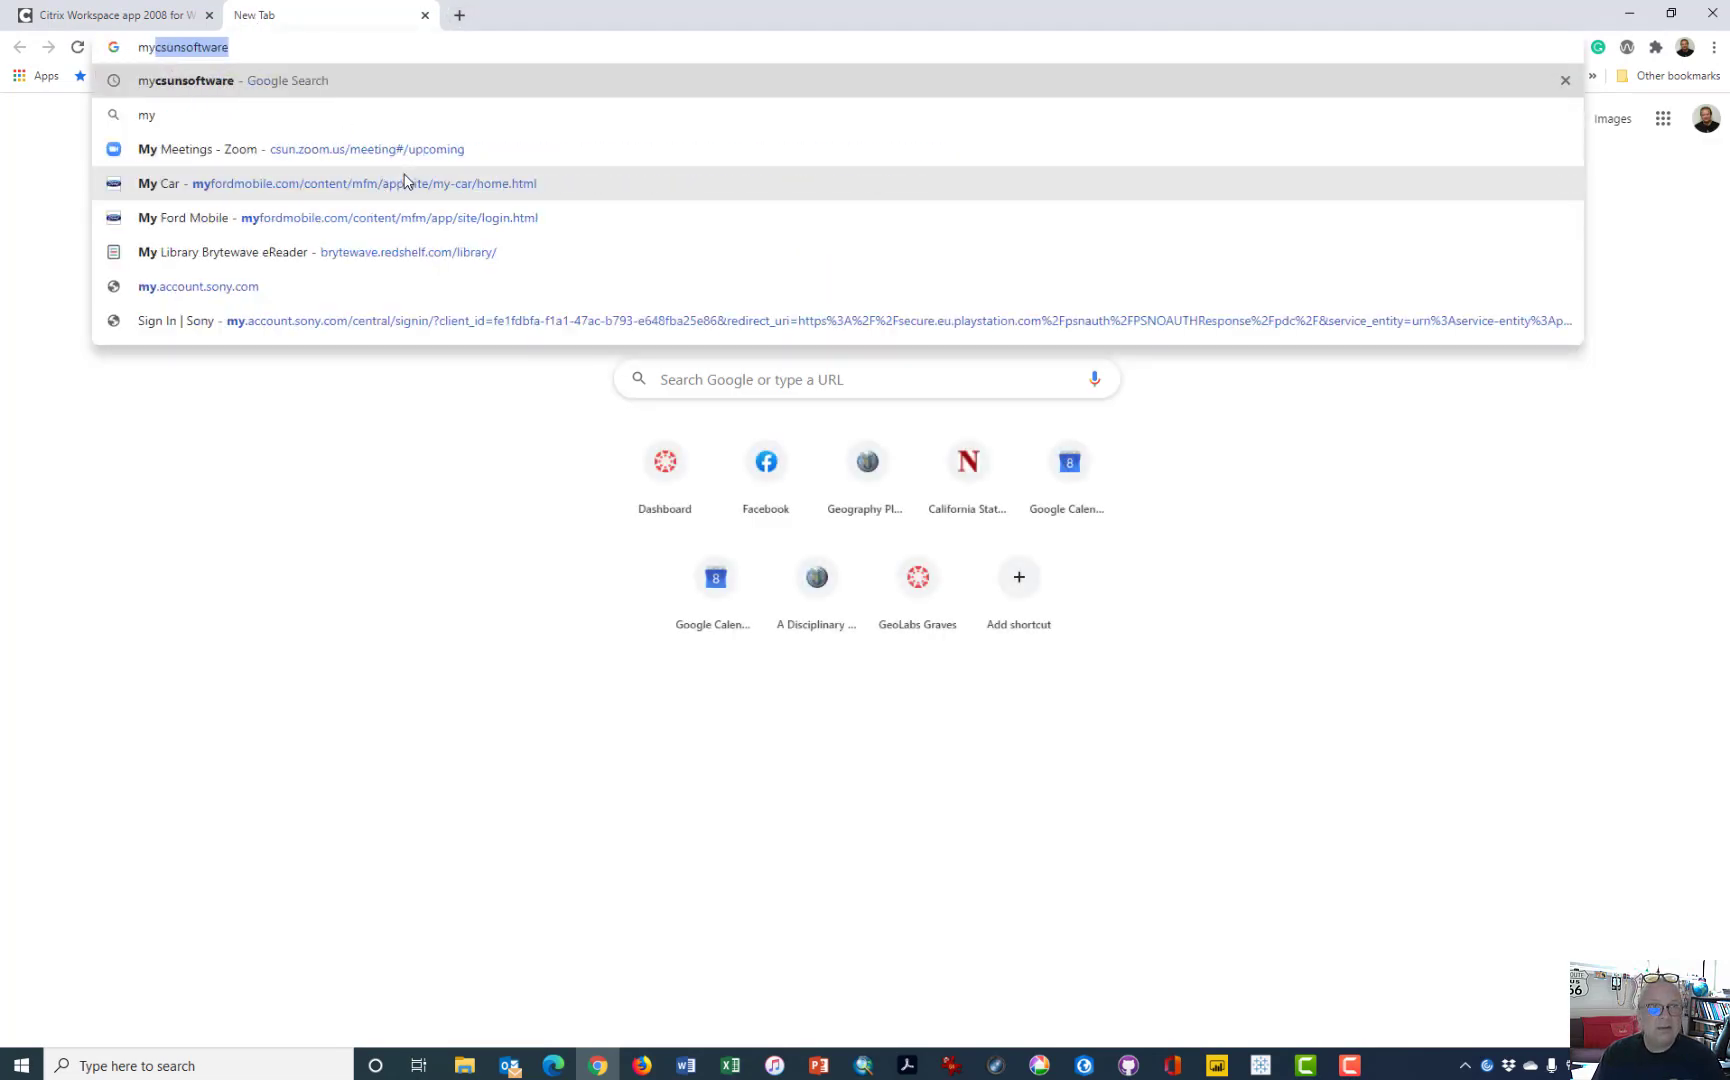
Search 'mycsunsoftware', open the csun.edu result, and go to LOG IN TO MYCSUNSOFTWARE
{"action": "key", "text": "Return"}
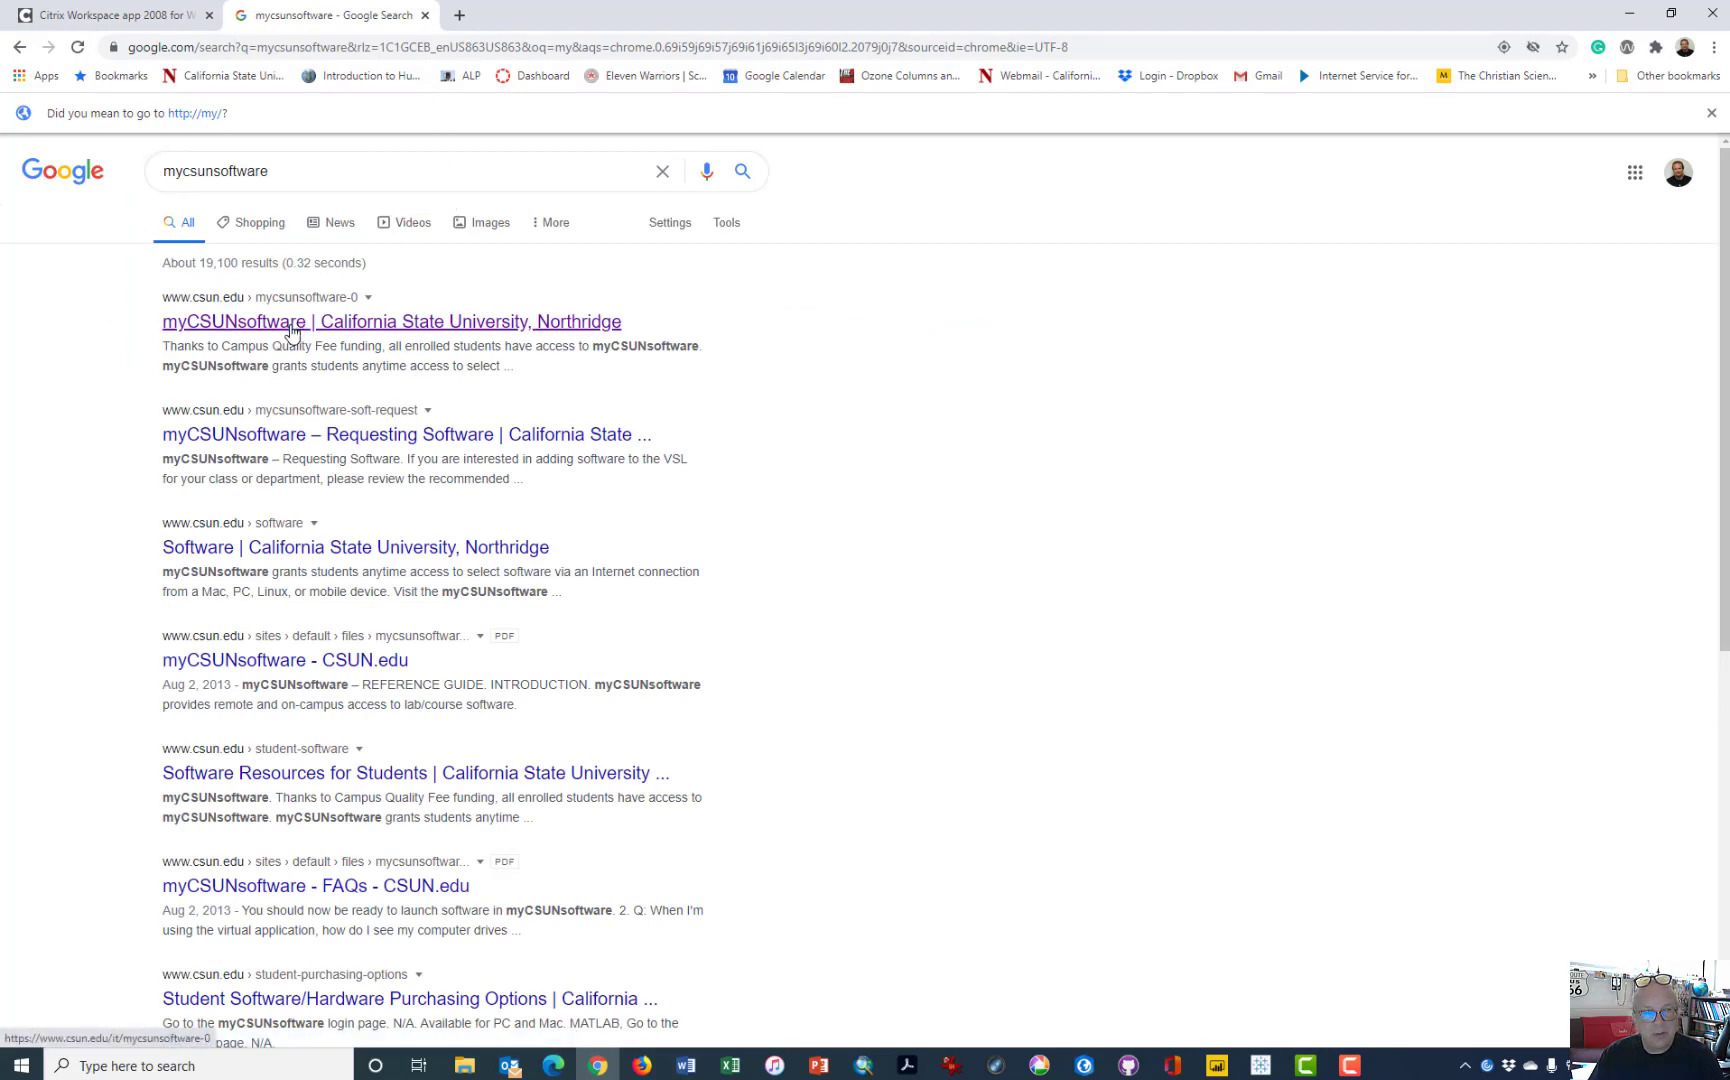
{"action": "left_click", "coordinate": [291, 332]}
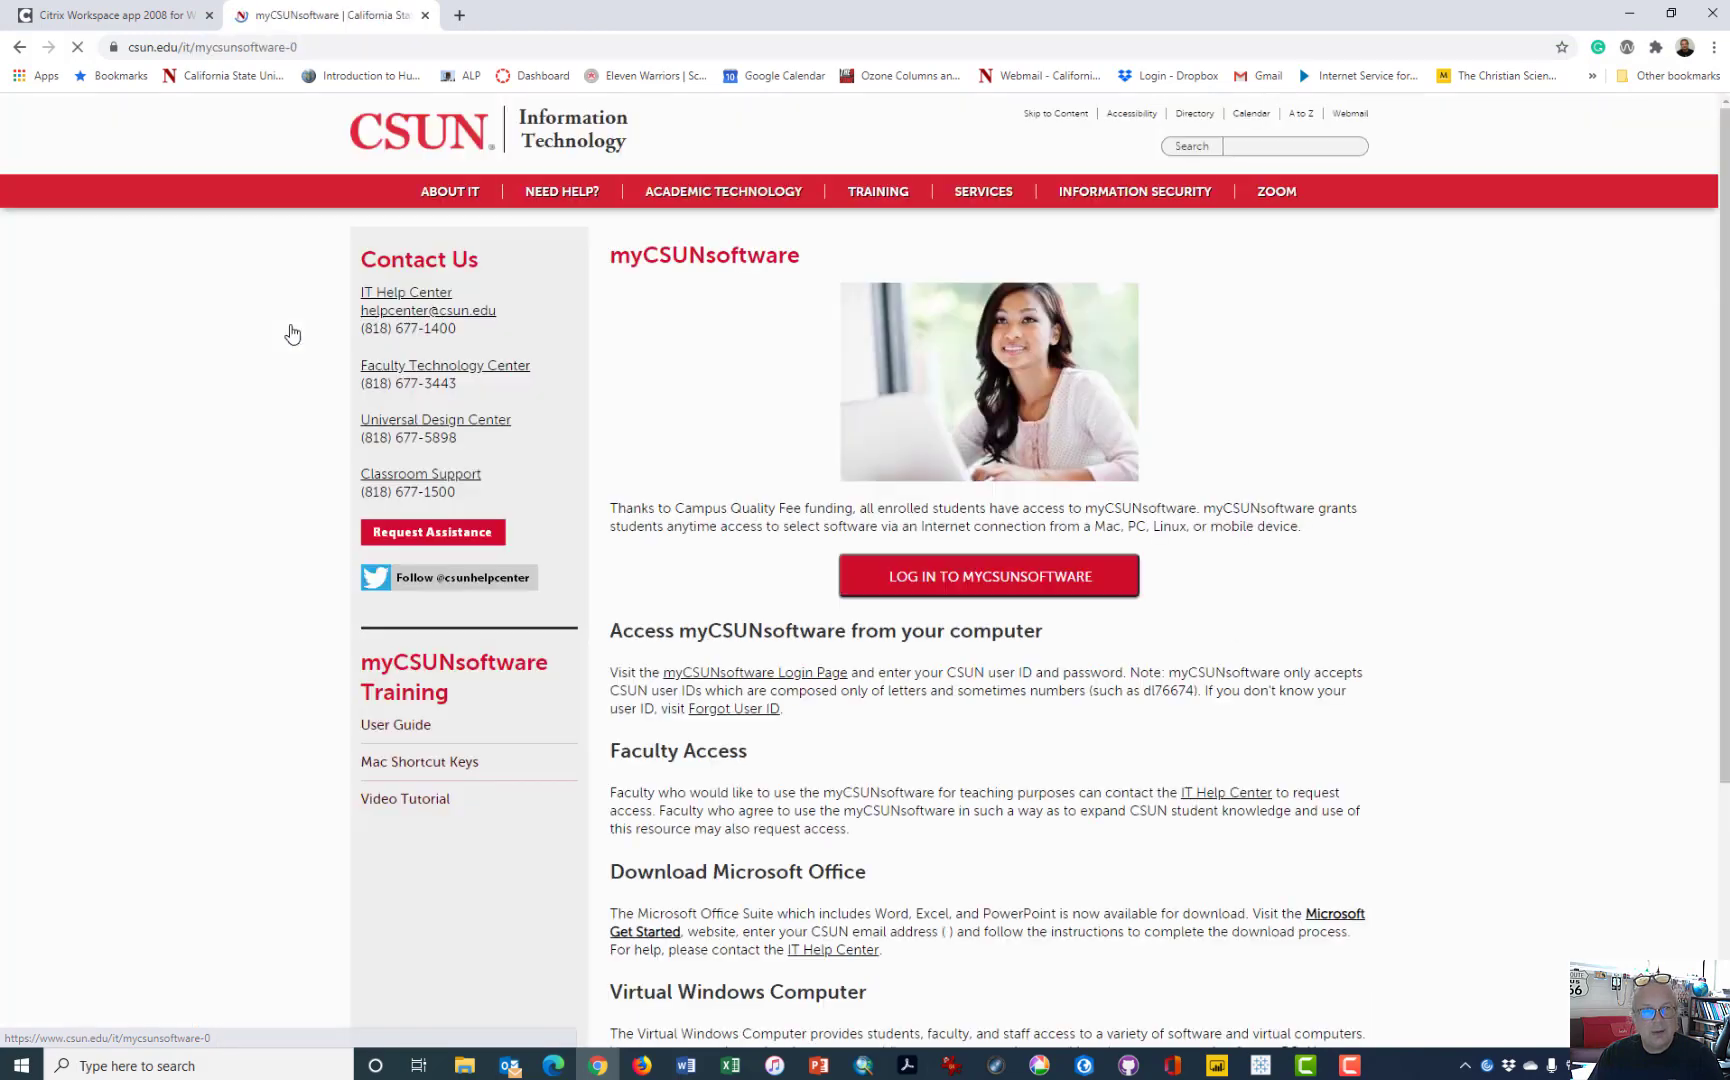
{"action": "left_click", "coordinate": [926, 580]}
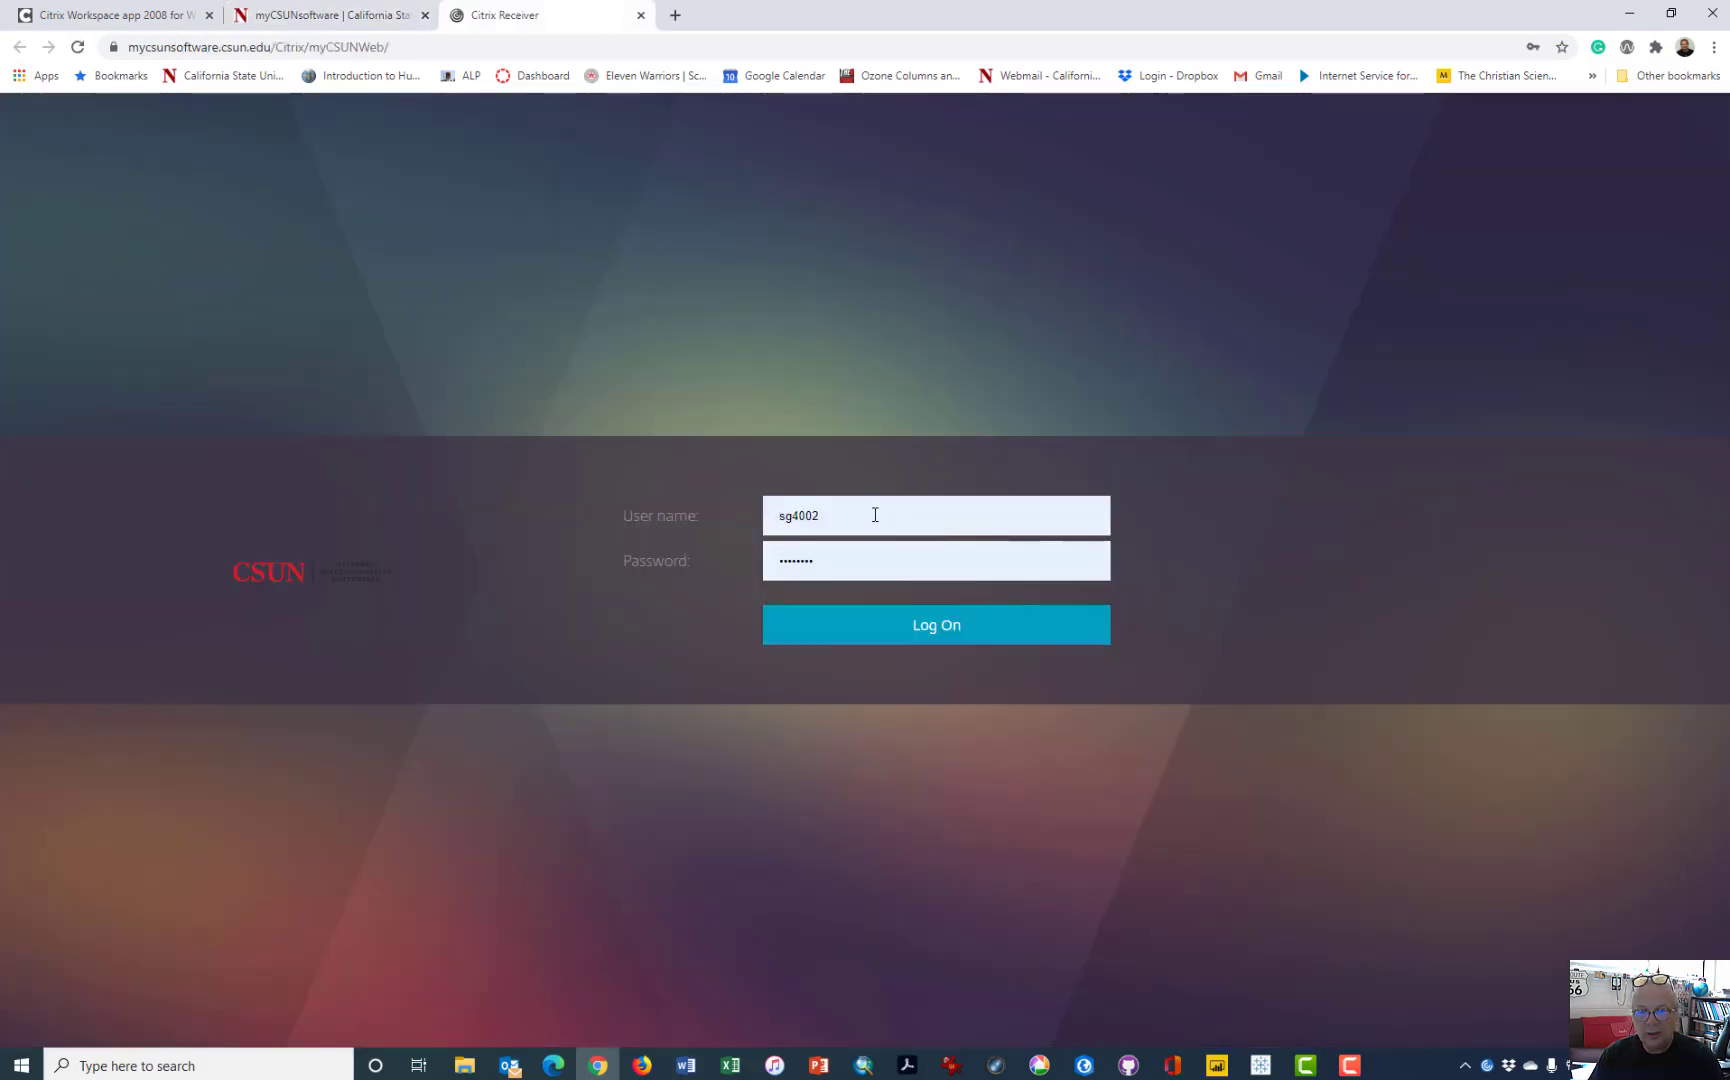
Fill the log-on form with Chrome's saved user name and password, then log on
{"action": "left_click", "coordinate": [874, 514]}
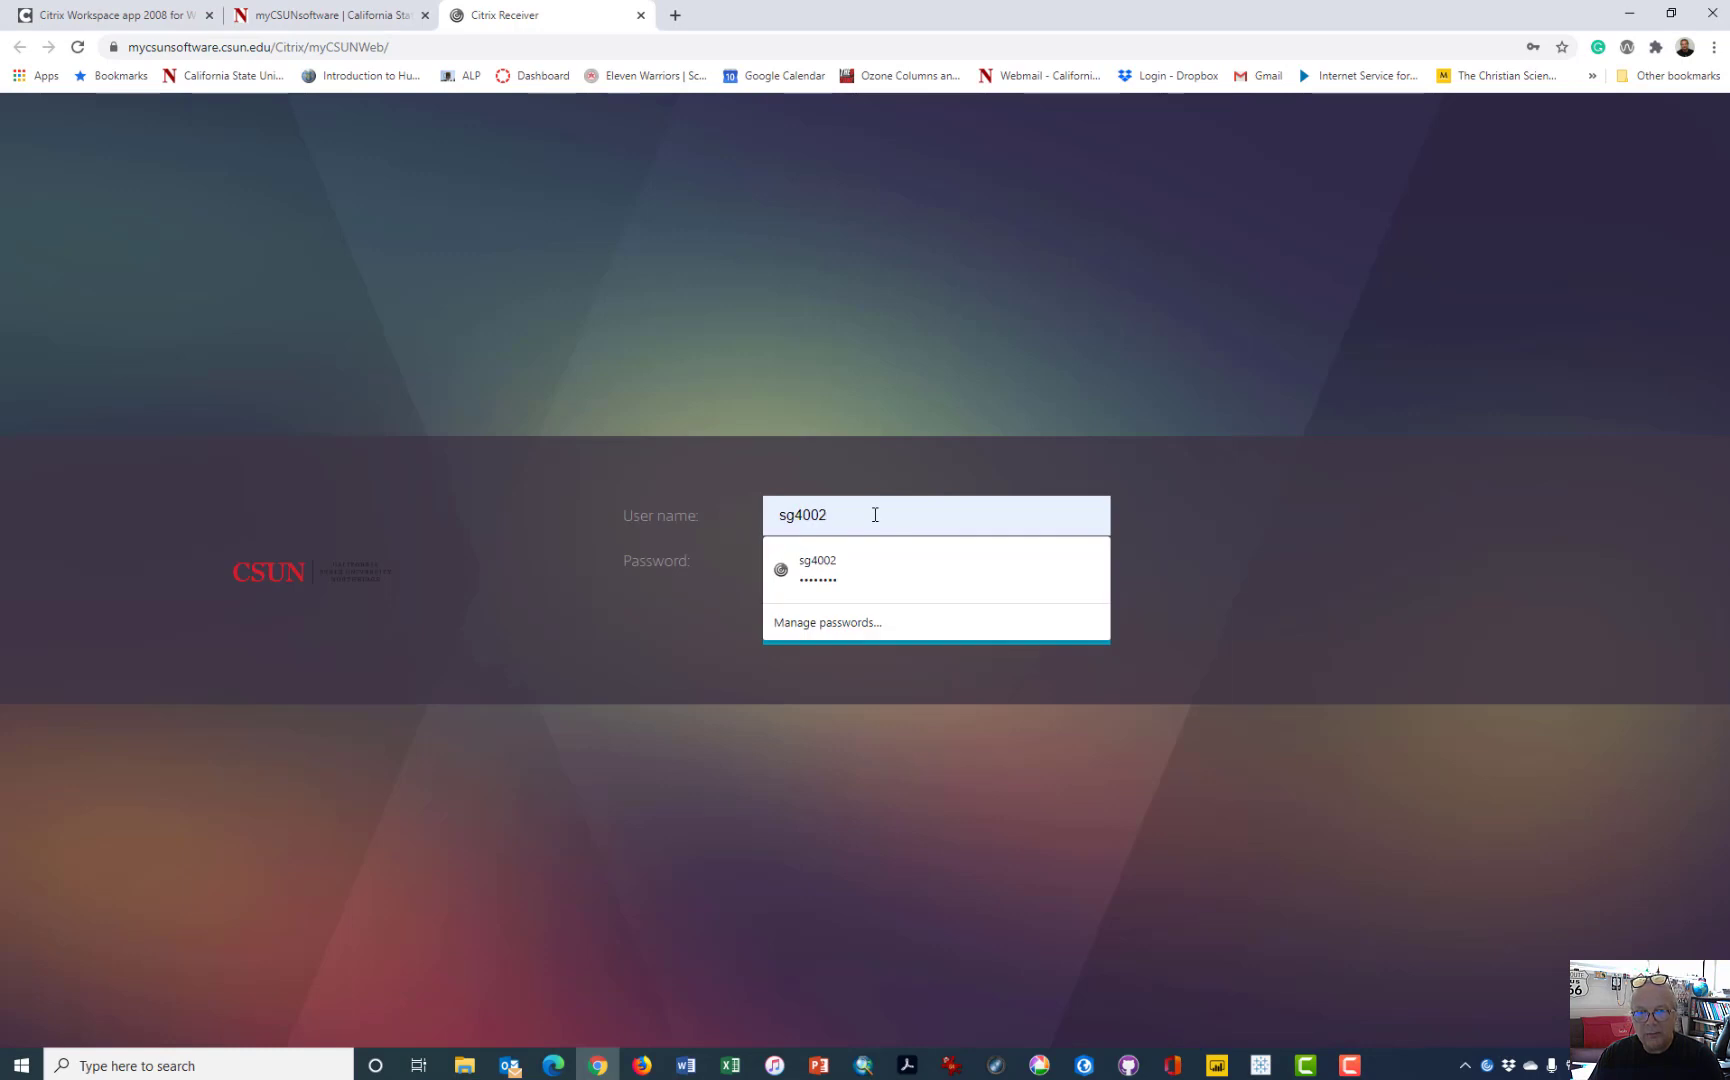
{"action": "left_click", "coordinate": [1361, 524]}
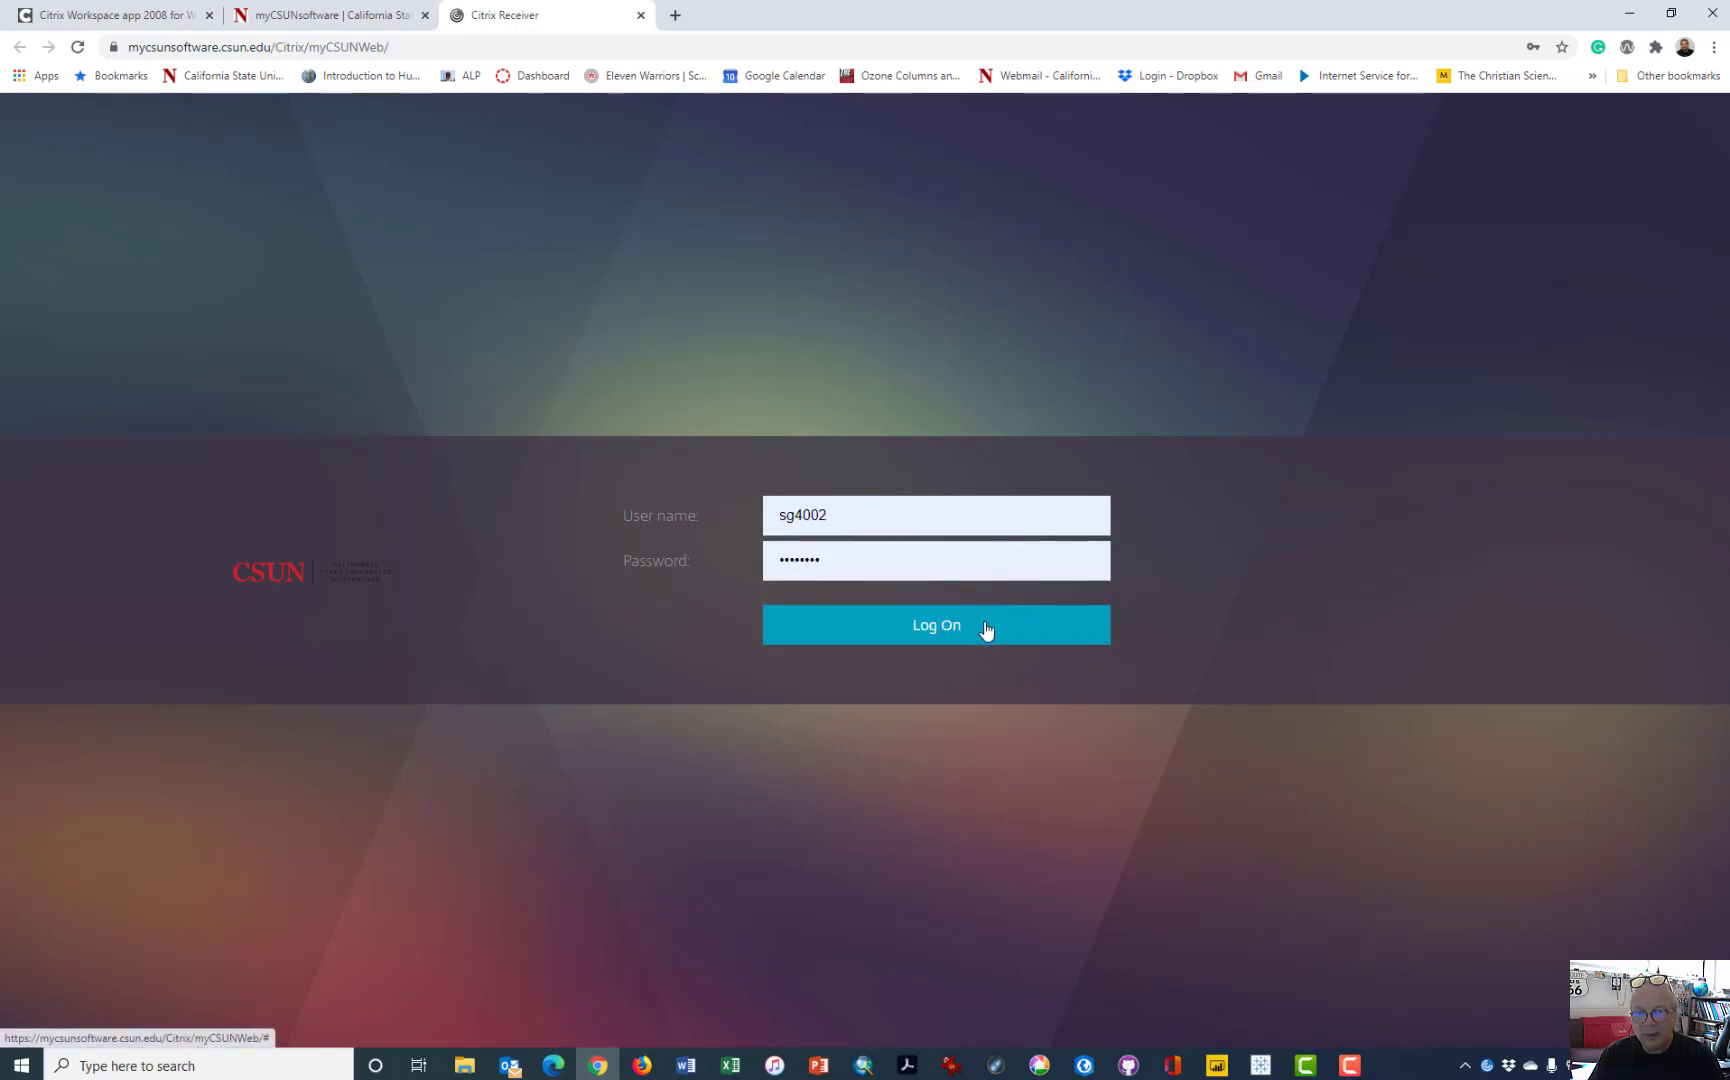
{"action": "left_click", "coordinate": [914, 633]}
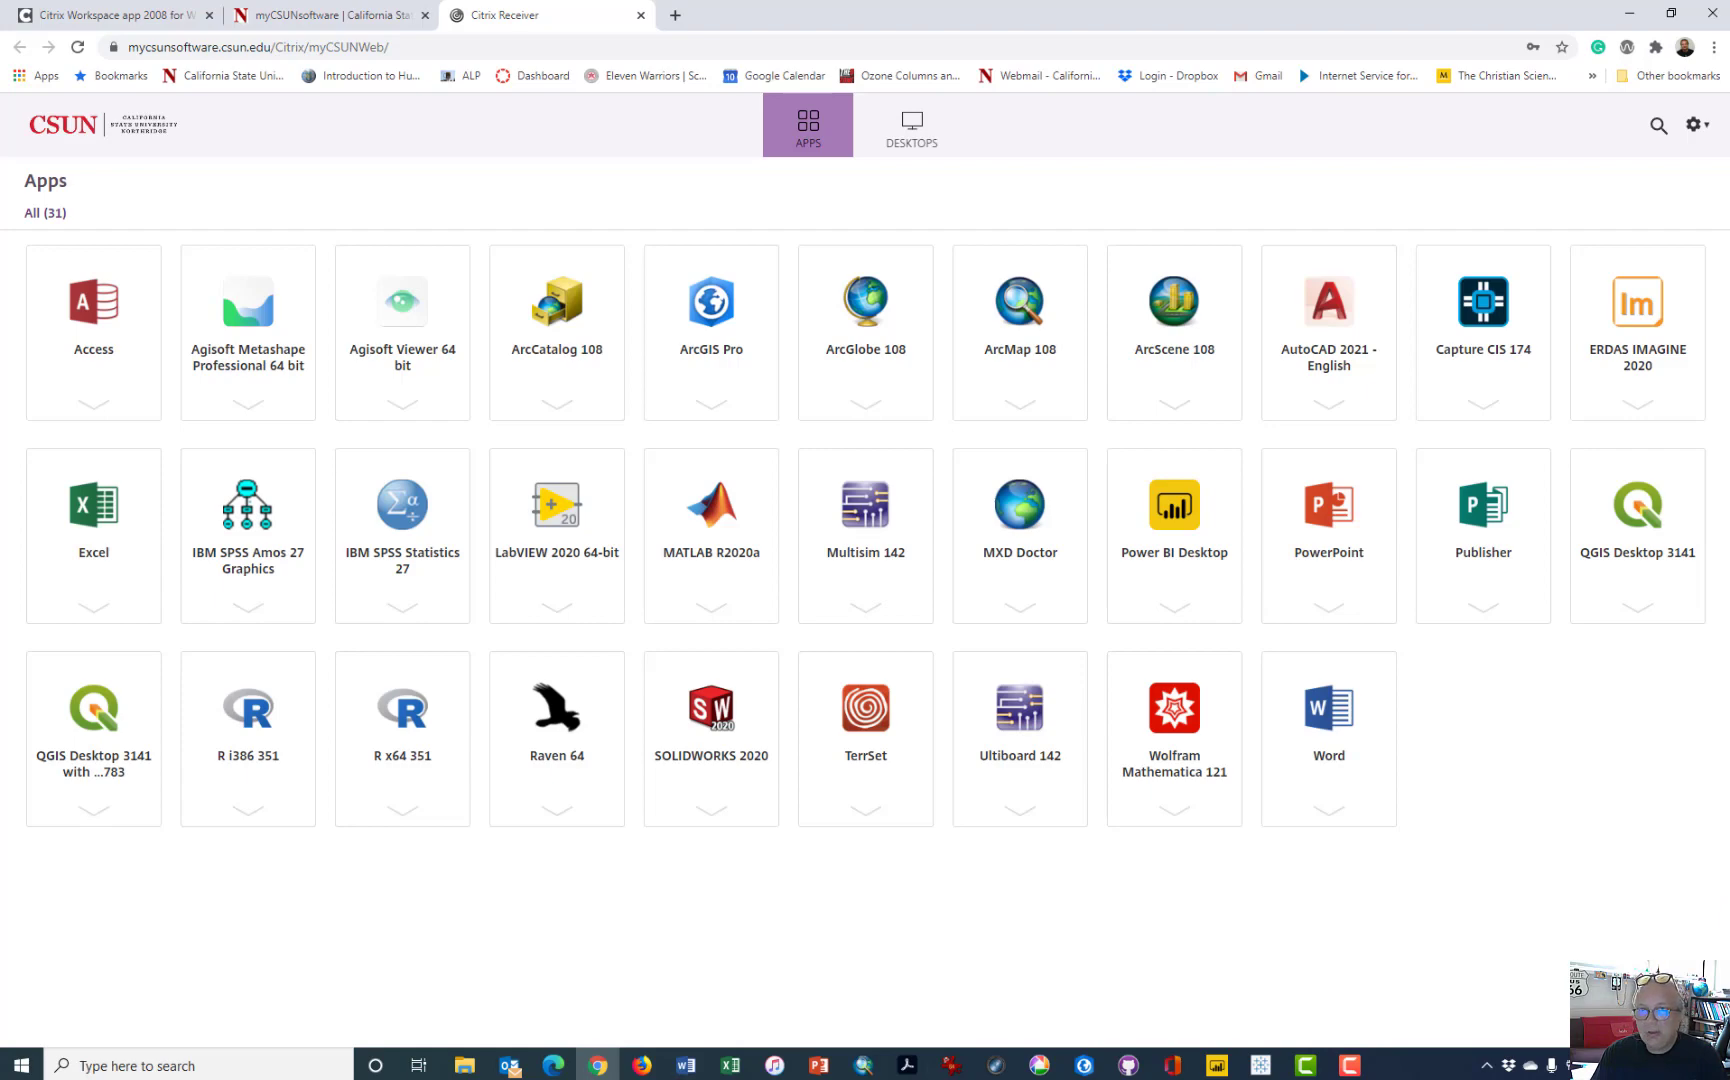
Check chrome://apps in a new tab for Citrix Workspace, then return to the Citrix Receiver tab
{"action": "left_click", "coordinate": [676, 16]}
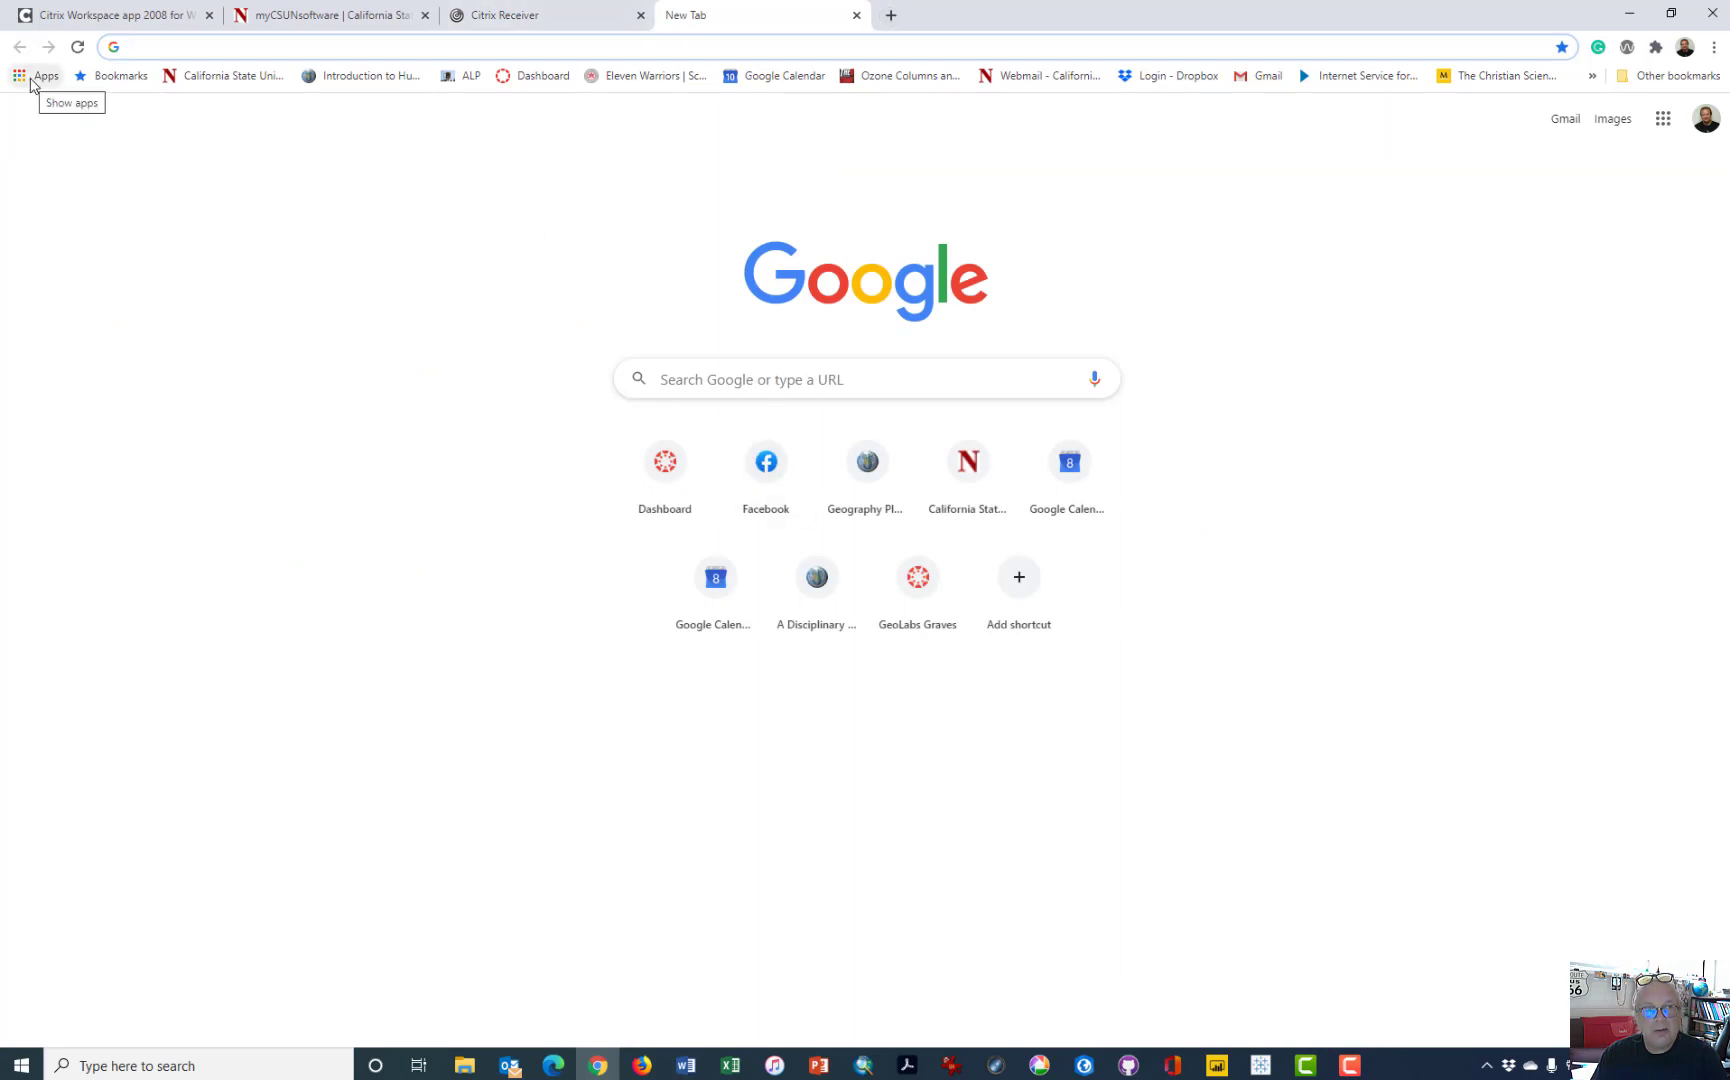
{"action": "left_click", "coordinate": [32, 77]}
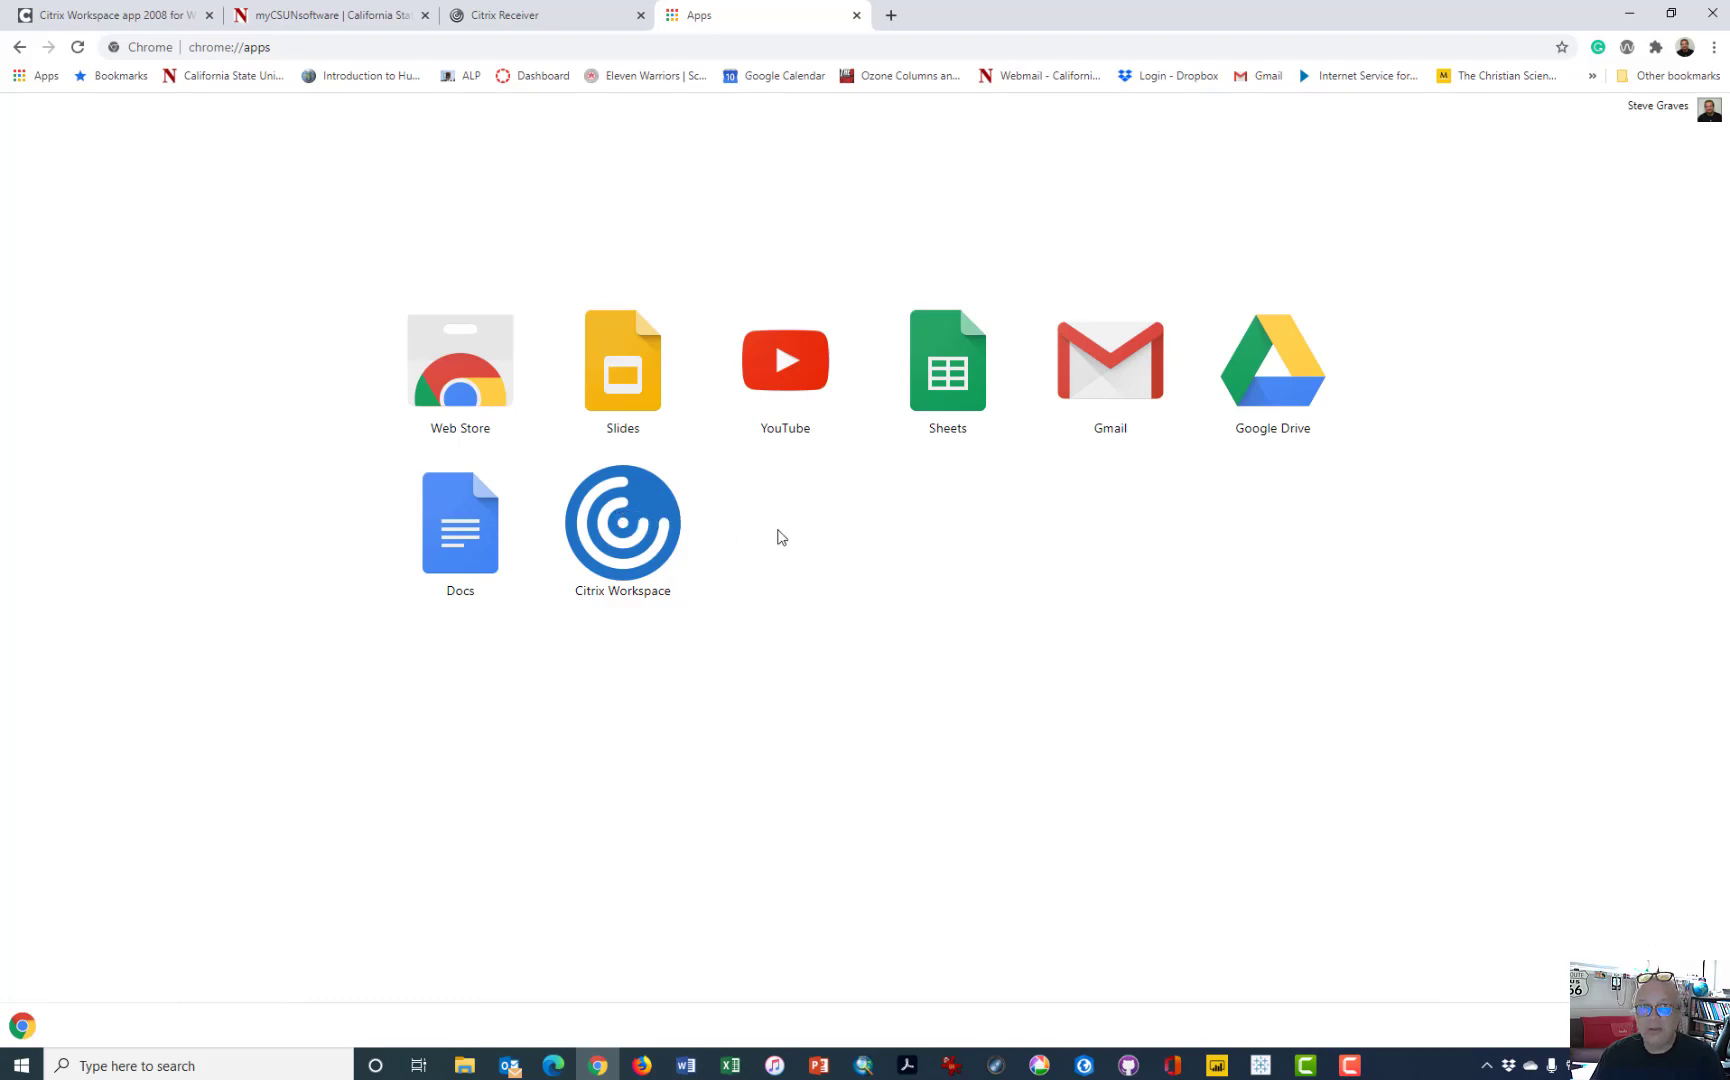
{"action": "left_click", "coordinate": [581, 15]}
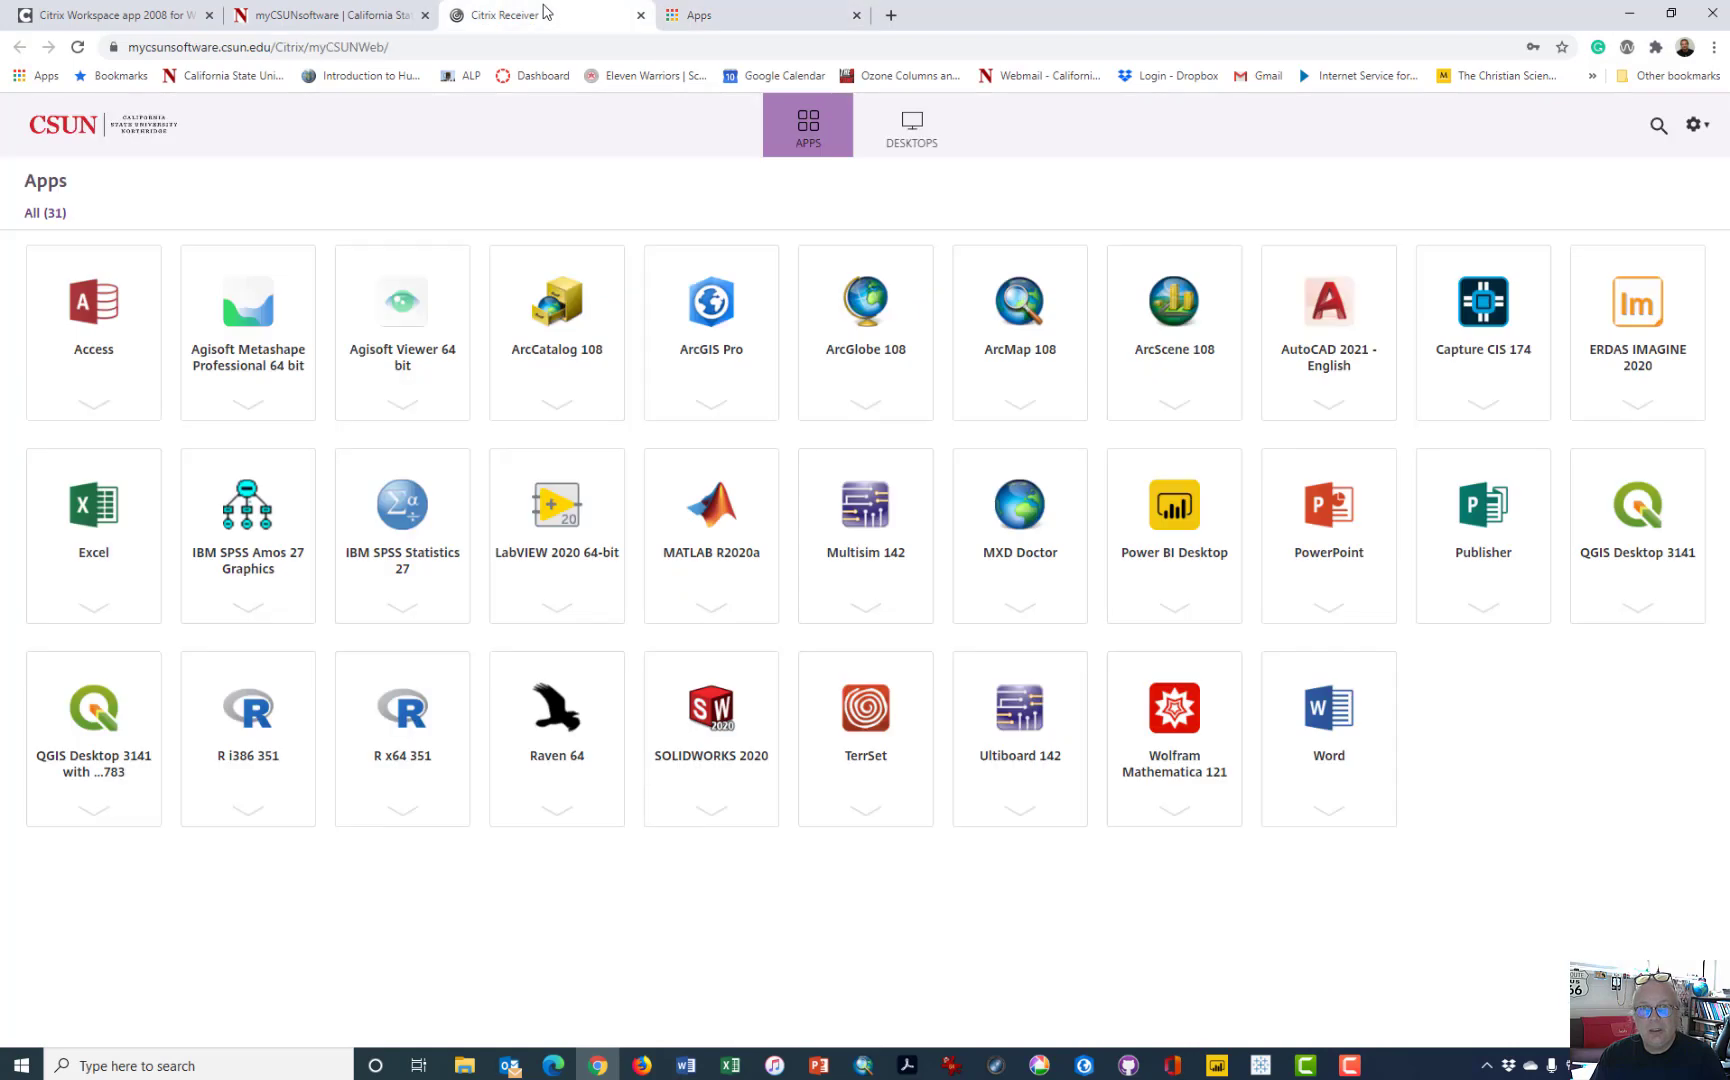